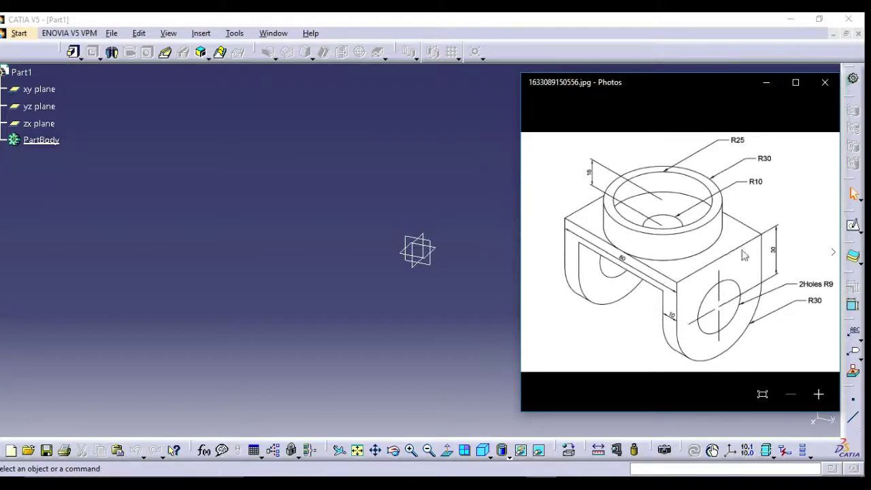
# Step: Minimize the Photos reference drawing to reveal the empty Part1 and its default planes
pyautogui.click(767, 83)
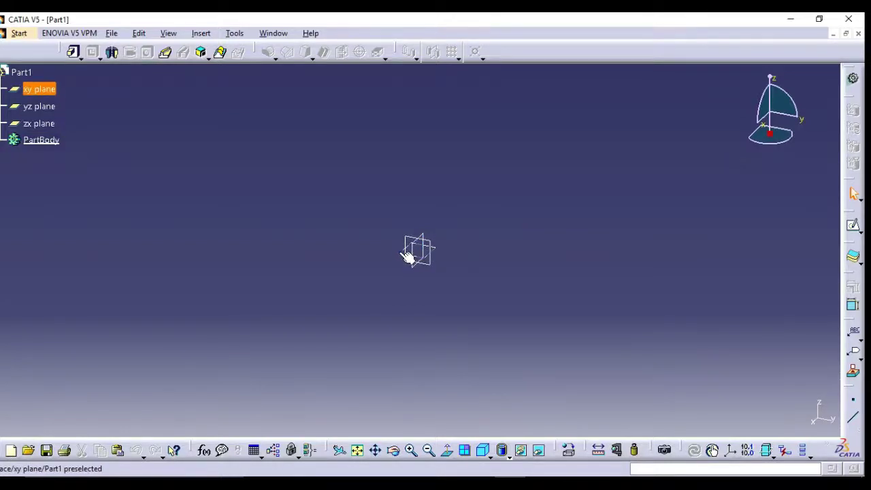
# Step: Start a sketch on the xy plane and draw a centred rectangle at the origin
pyautogui.click(399, 252)
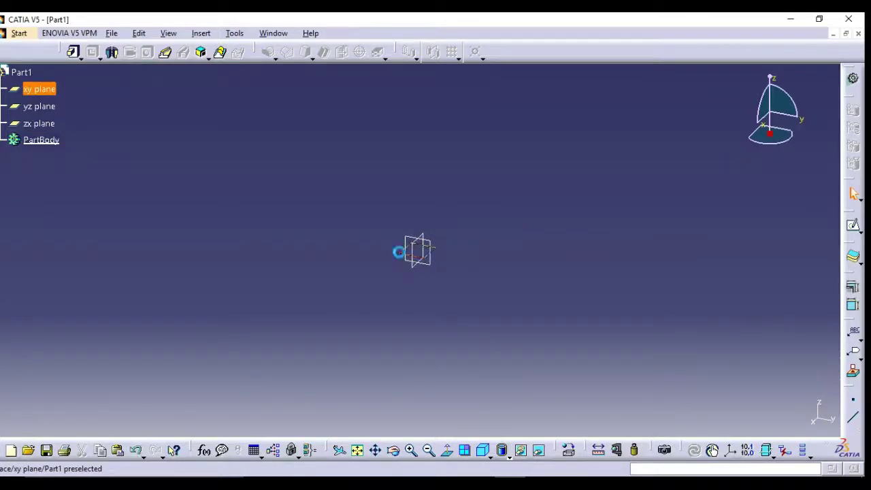
pyautogui.click(854, 225)
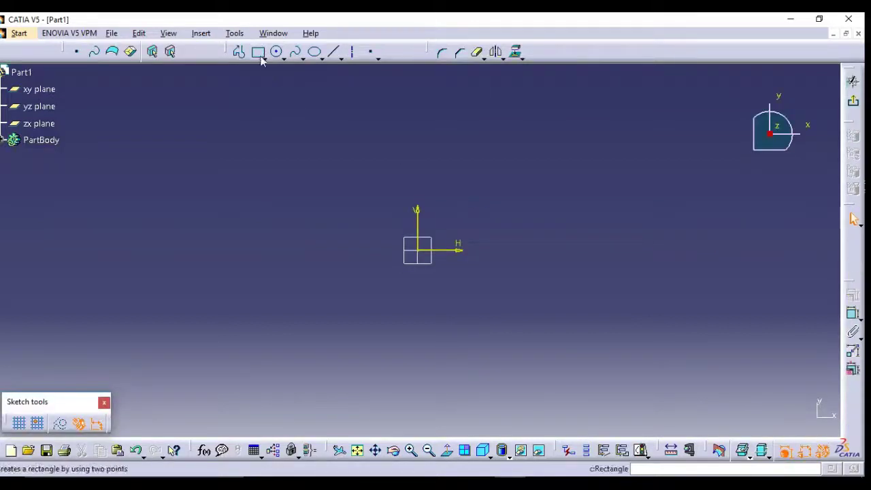
pyautogui.click(265, 59)
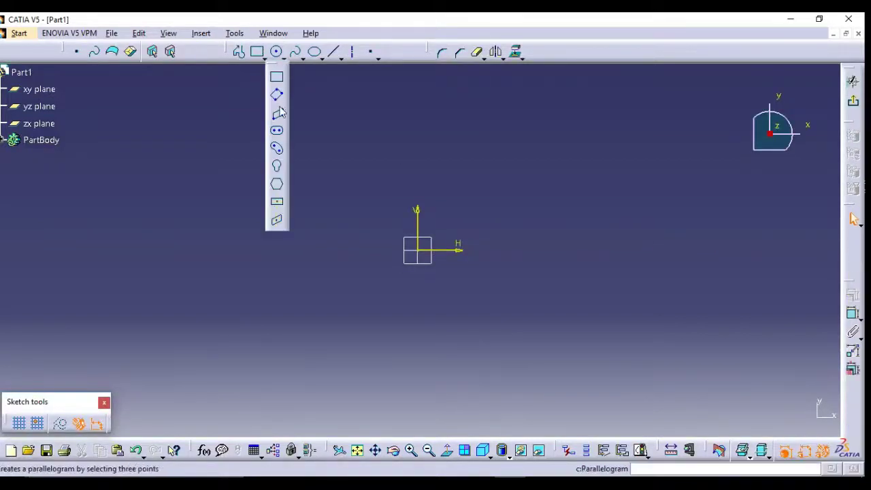
pyautogui.click(276, 201)
pyautogui.click(419, 251)
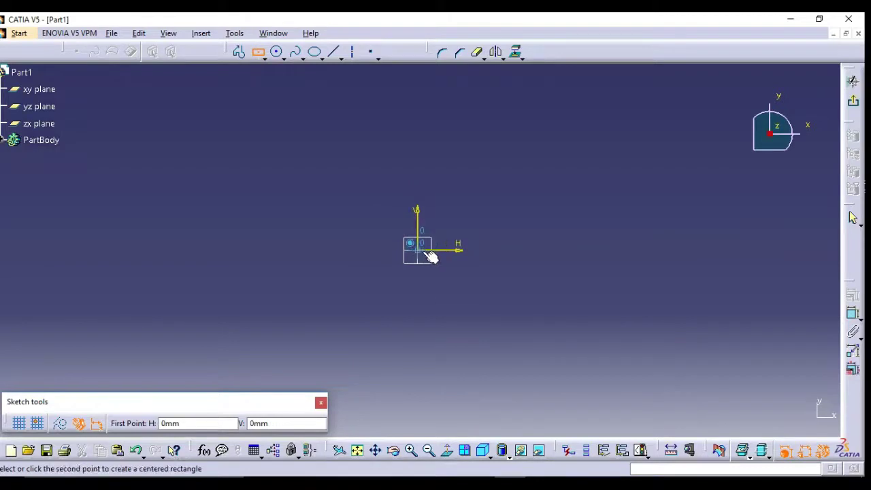
pyautogui.click(554, 307)
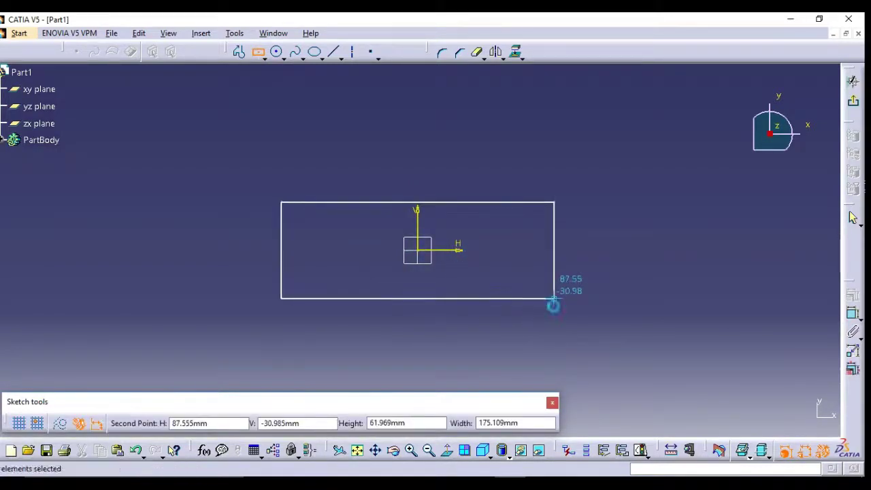
# Step: Dimension the rectangle 80 tall and 60 wide, then exit the sketch
pyautogui.click(854, 313)
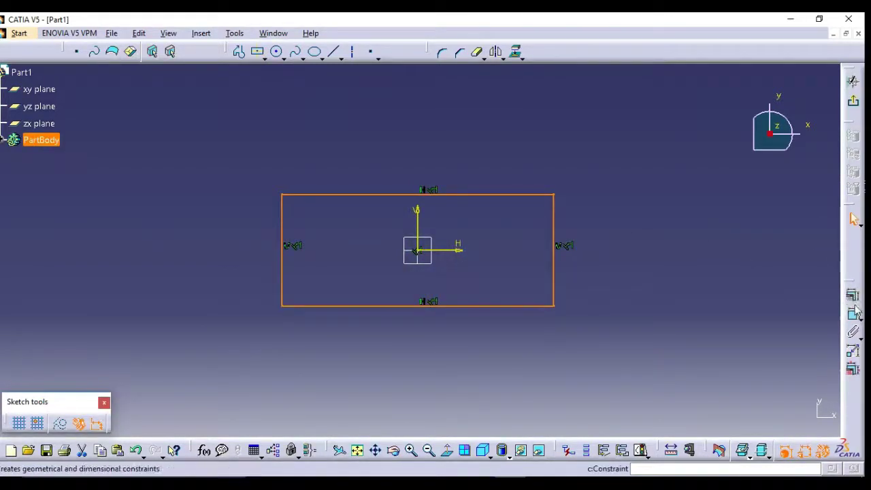
pyautogui.click(562, 272)
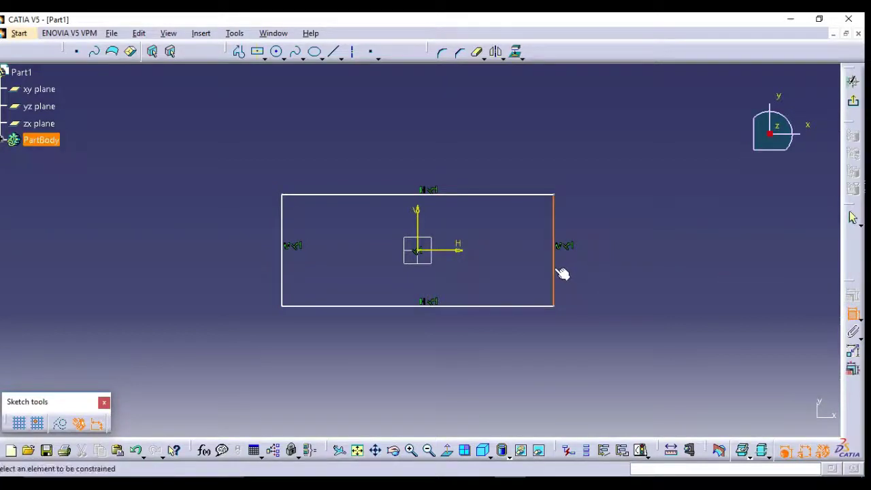
pyautogui.click(591, 273)
pyautogui.doubleClick(593, 275)
pyautogui.write('80')
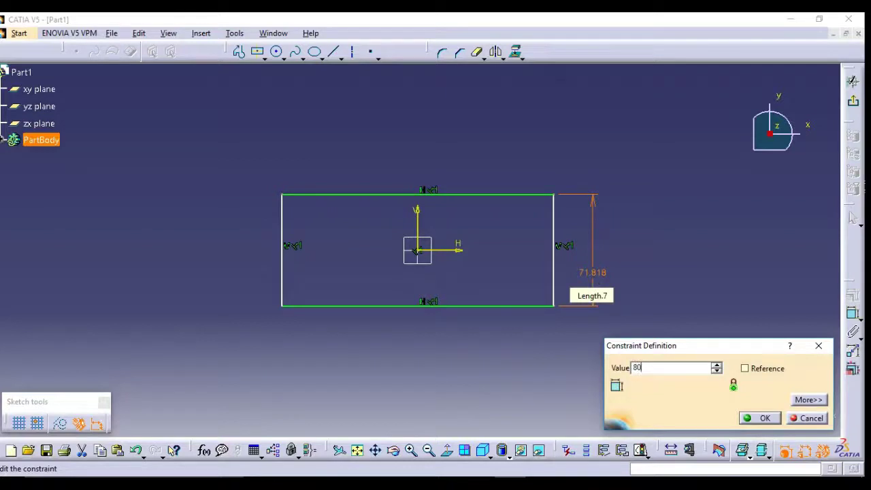
pyautogui.press('Return')
pyautogui.click(853, 313)
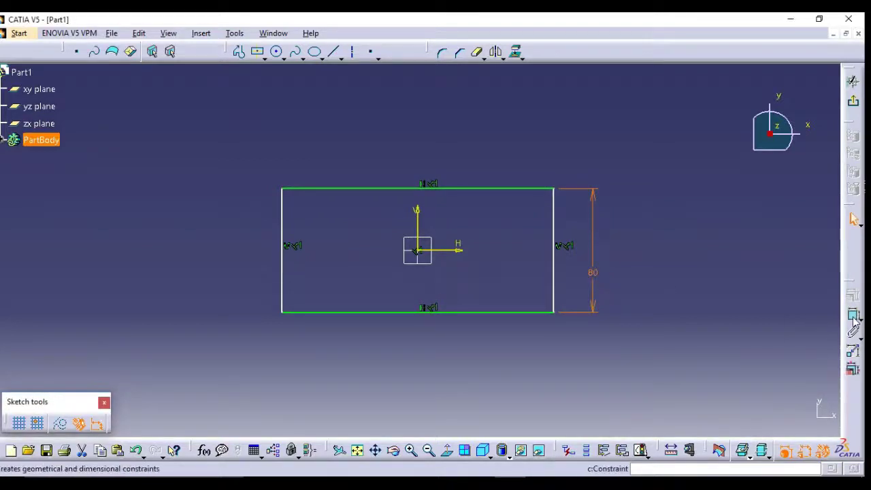
pyautogui.click(483, 313)
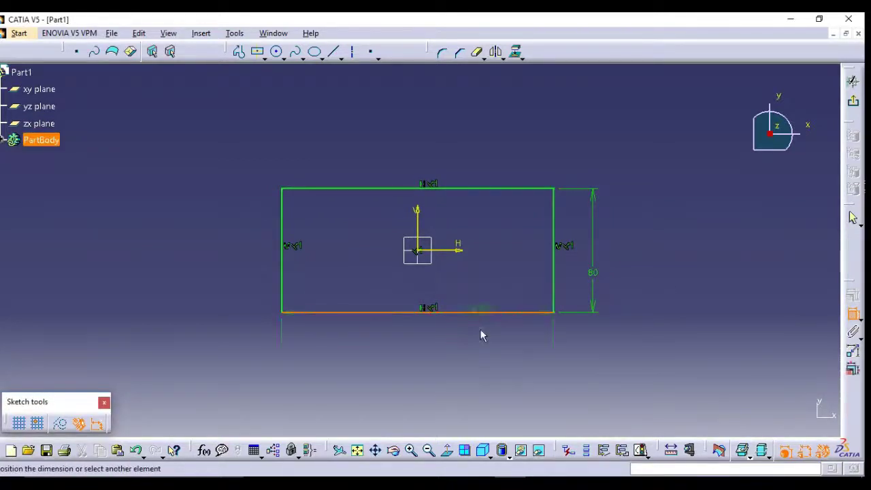
pyautogui.click(473, 348)
pyautogui.doubleClick(473, 348)
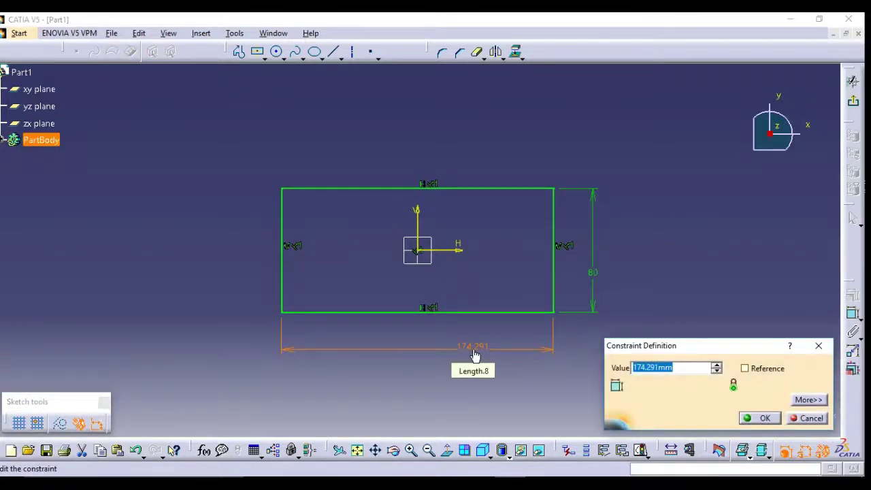
pyautogui.write('60')
pyautogui.press('Return')
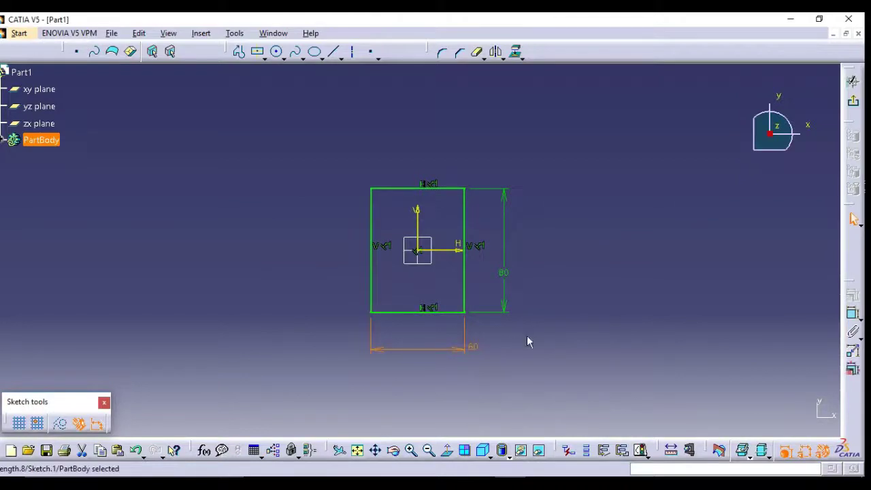
pyautogui.click(530, 341)
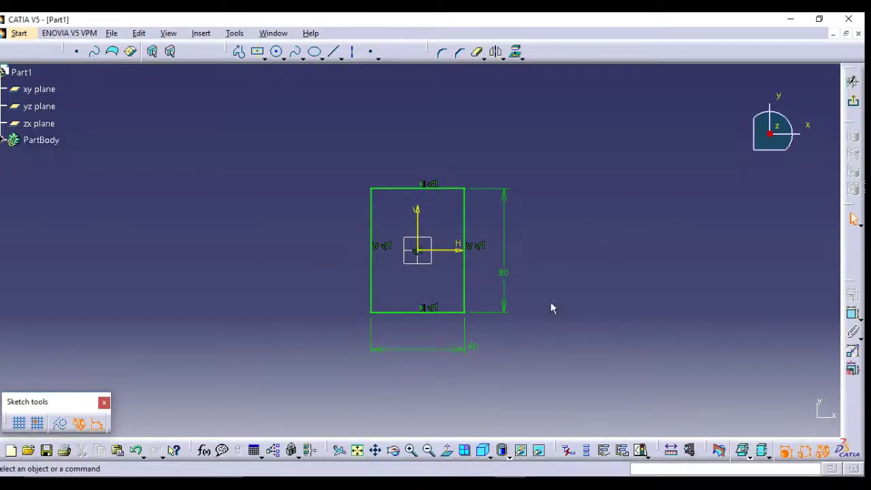
pyautogui.click(854, 102)
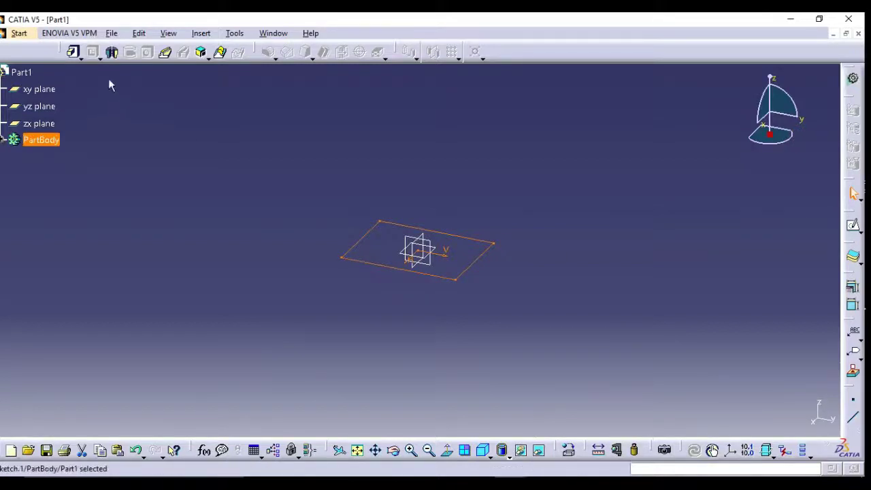
# Step: Pad the rectangle sketch 10 mm thick to form the base plate
pyautogui.click(71, 52)
pyautogui.write('10')
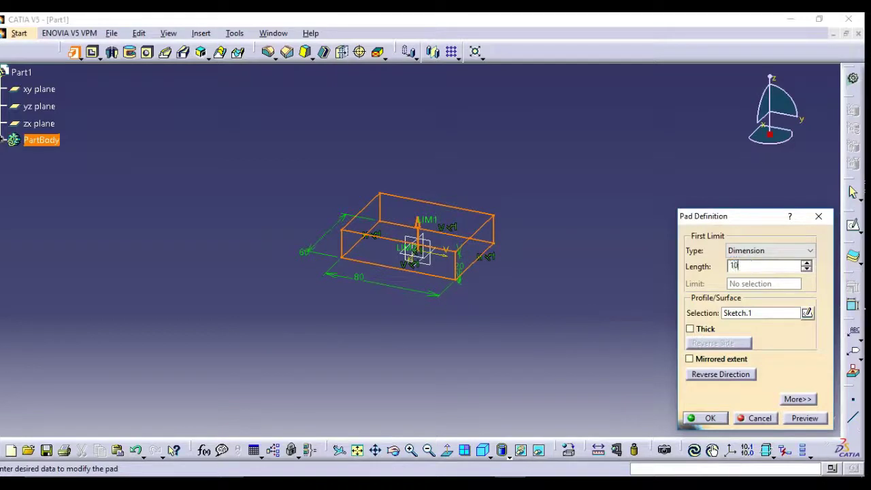
pyautogui.press('Return')
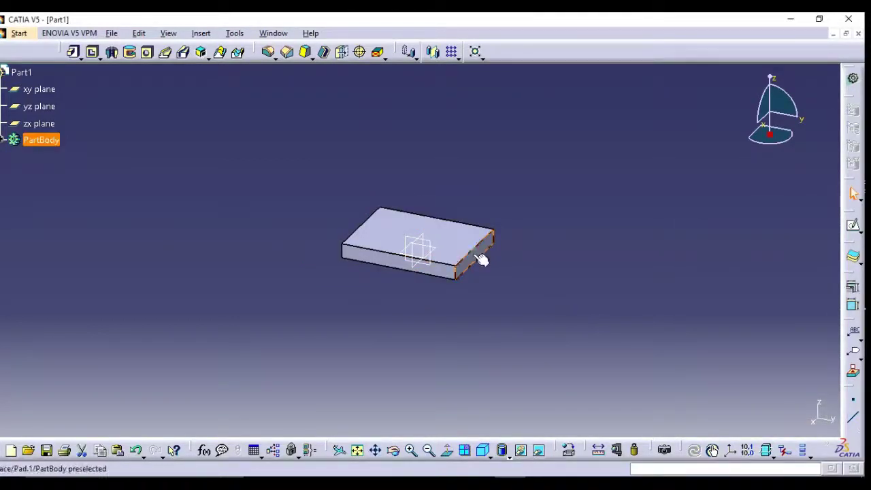
pyautogui.click(853, 225)
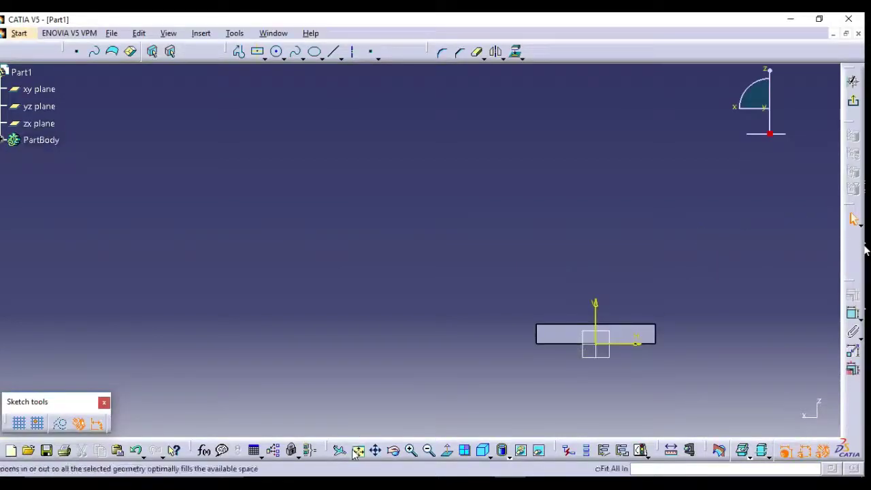
# Step: Draw a two-corner rectangle below the plate on the side-face sketch
pyautogui.click(264, 58)
pyautogui.click(274, 76)
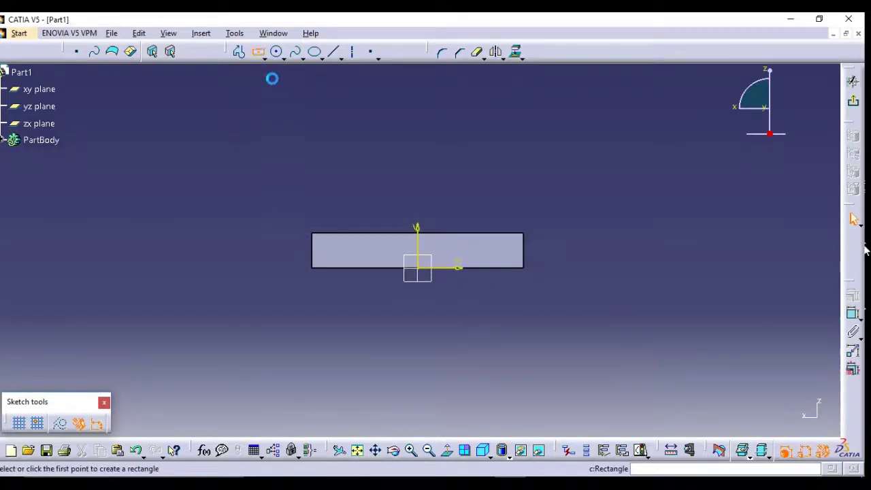
pyautogui.click(285, 288)
pyautogui.click(562, 383)
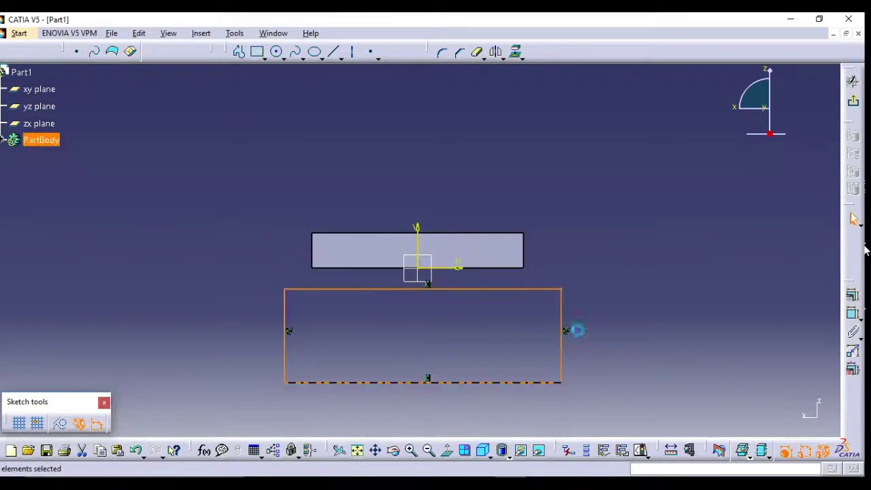
pyautogui.click(607, 309)
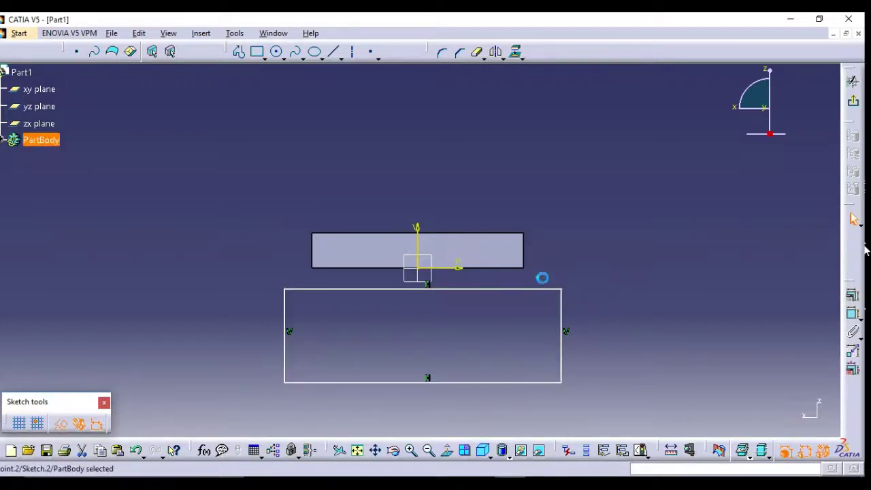
# Step: Make the rectangle's top edge and left side coincident with the plate profile
pyautogui.click(853, 294)
pyautogui.click(777, 297)
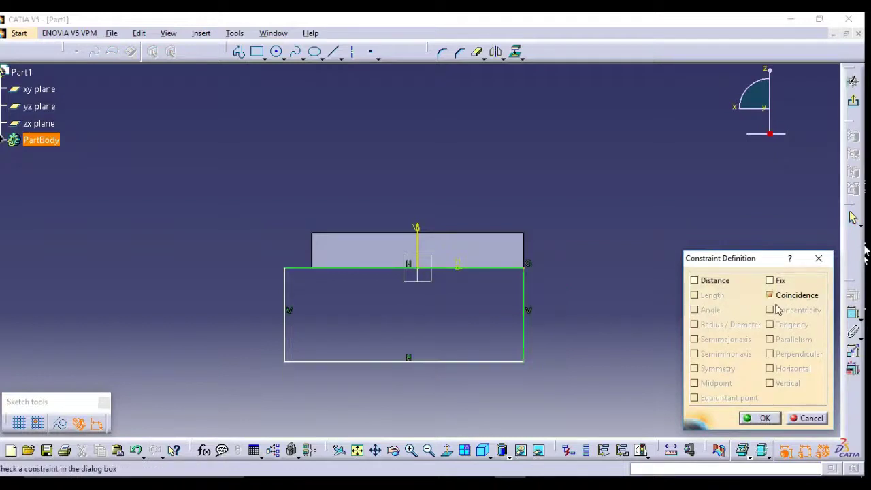
pyautogui.click(761, 417)
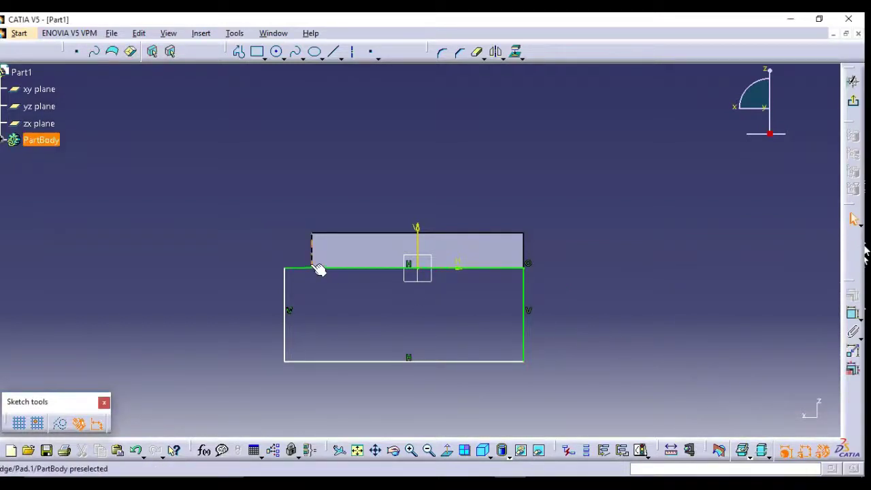
pyautogui.click(285, 270)
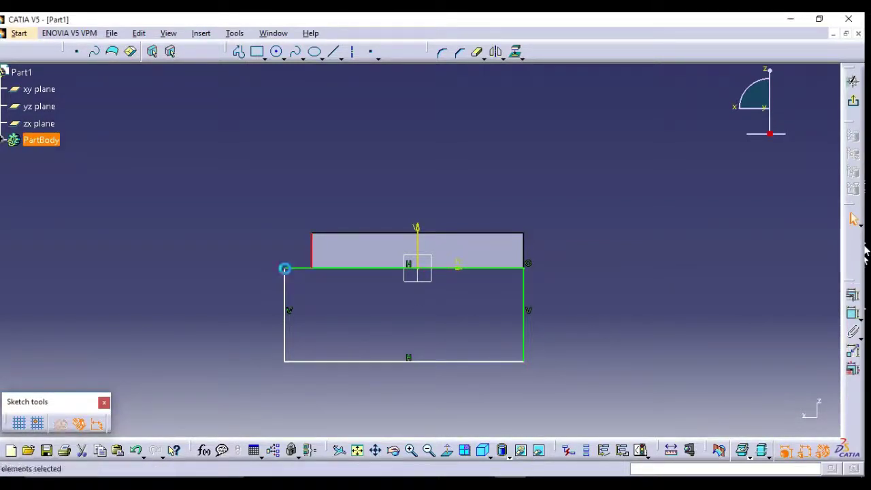
pyautogui.click(852, 293)
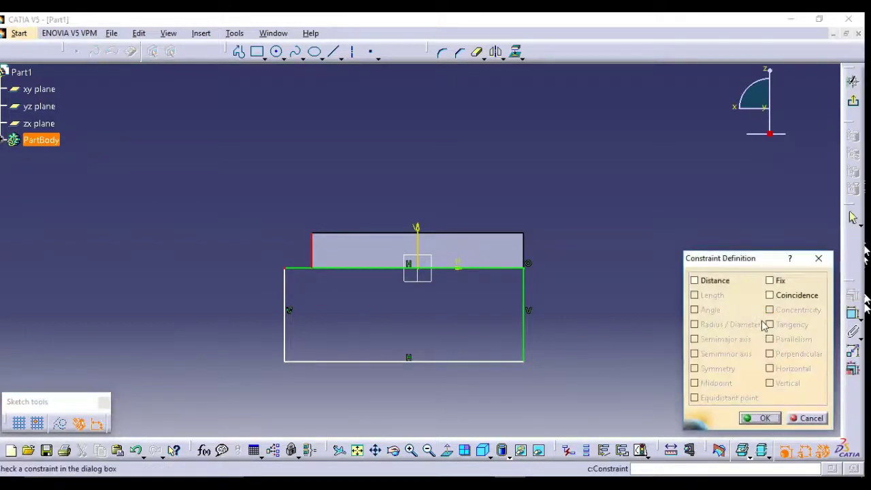
pyautogui.click(783, 295)
pyautogui.click(761, 418)
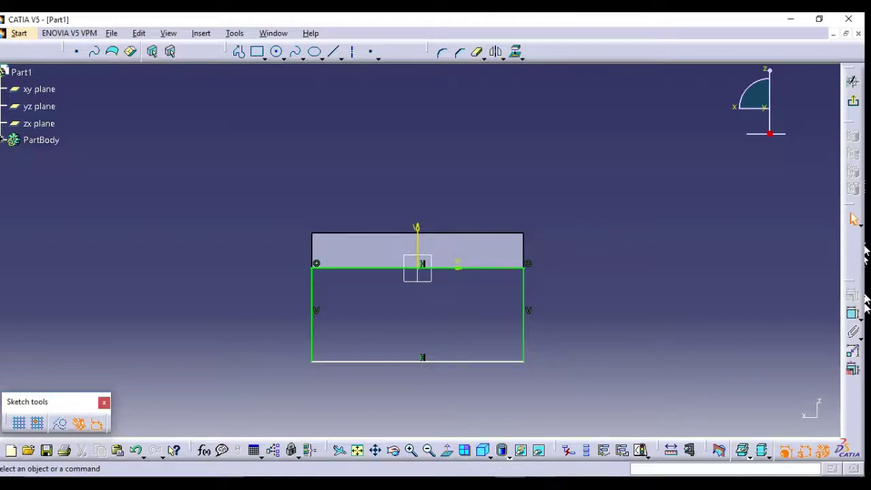
pyautogui.hotkey('alt', 'Tab')
pyautogui.moveTo(702, 272)
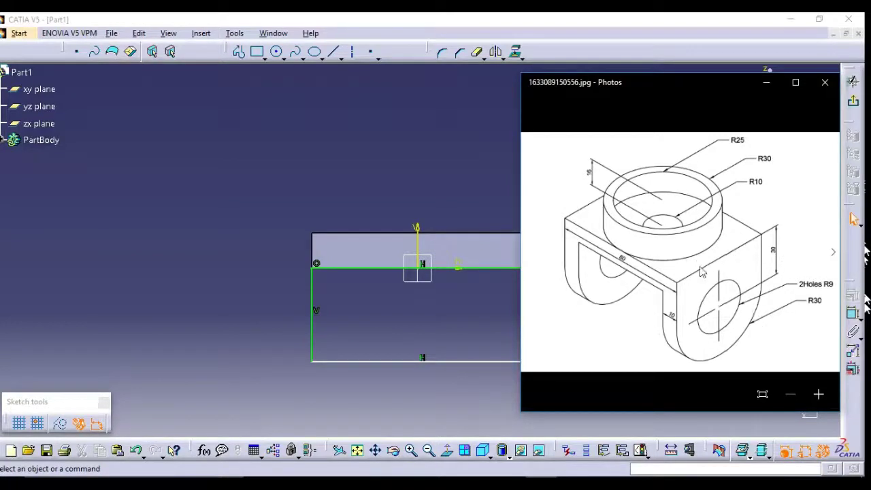
# Step: Draw a three-point arc bulging below the rectangle between its bottom corners, and select the bottom line
pyautogui.click(766, 83)
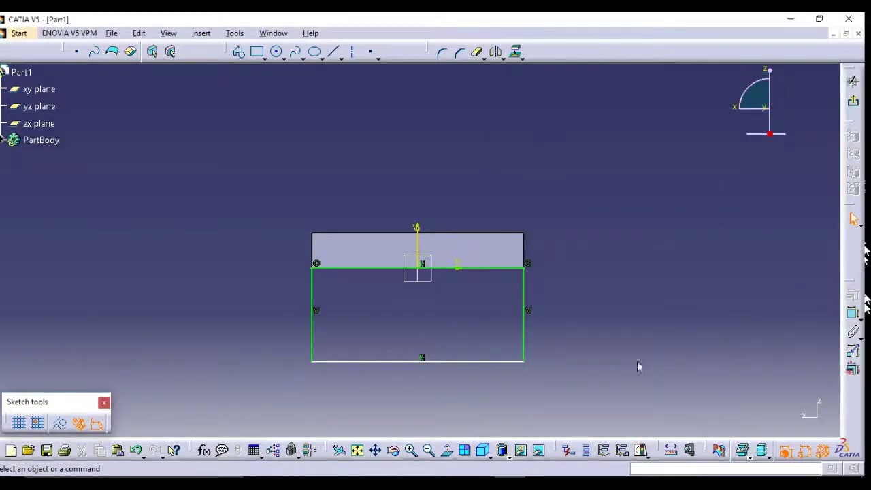
pyautogui.click(358, 450)
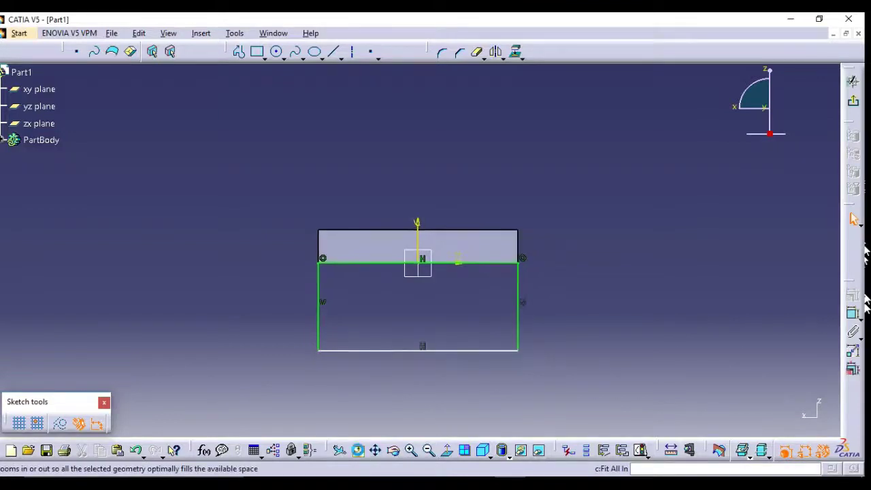
pyautogui.click(283, 58)
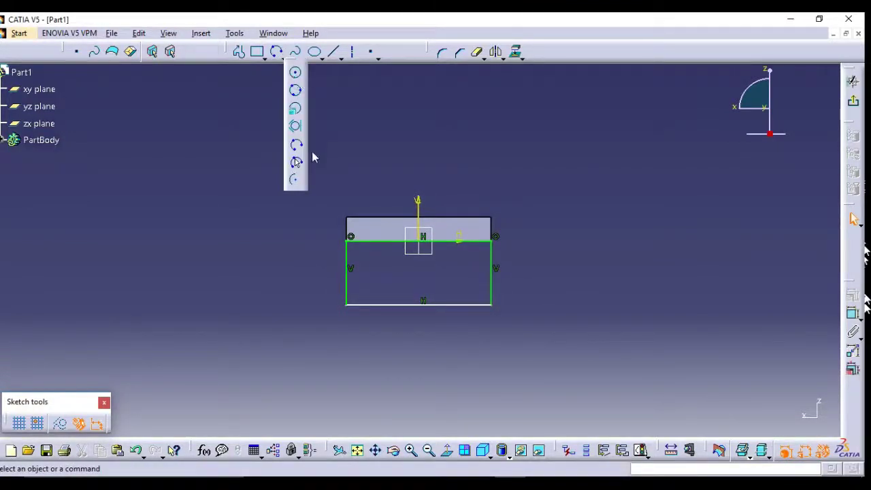
pyautogui.click(297, 164)
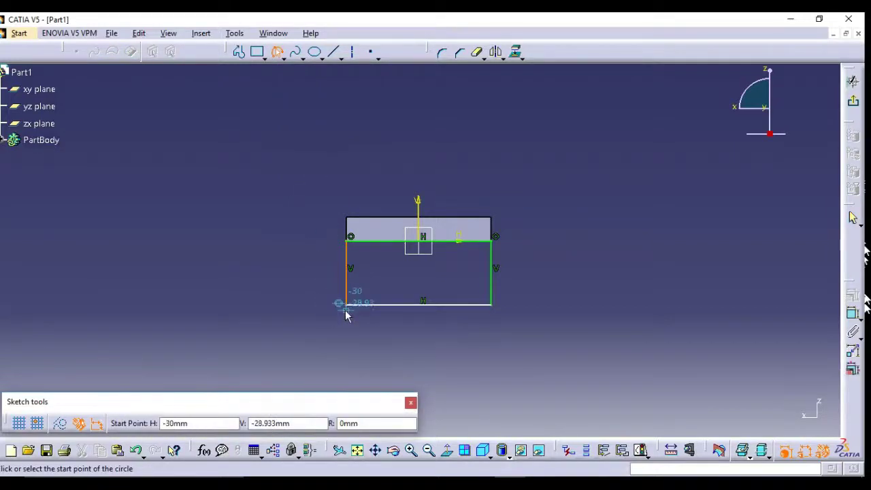
pyautogui.click(349, 306)
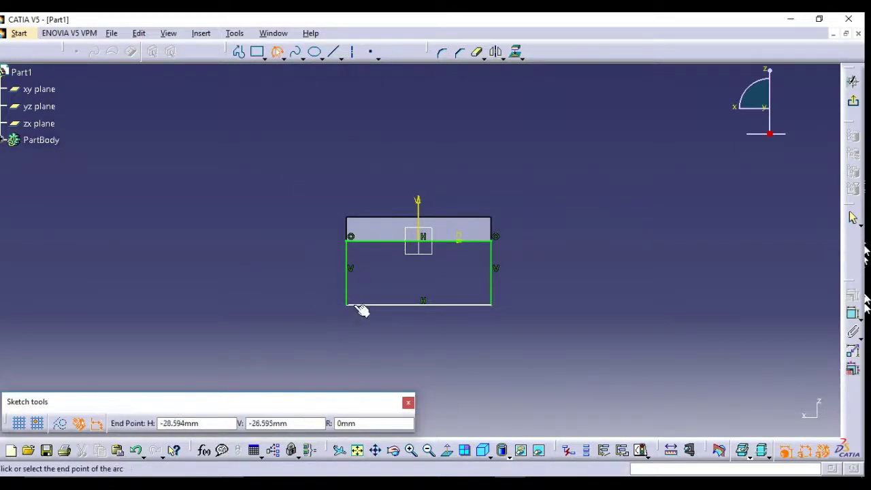
pyautogui.click(492, 305)
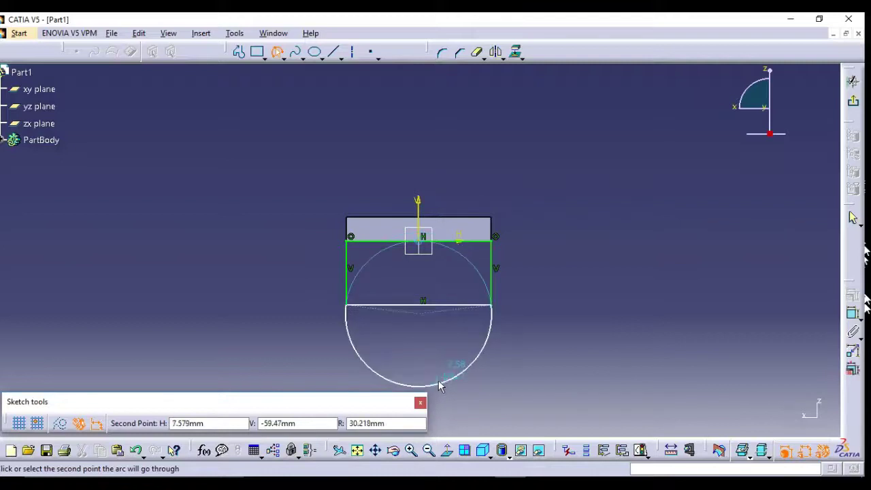
pyautogui.click(476, 368)
pyautogui.click(535, 353)
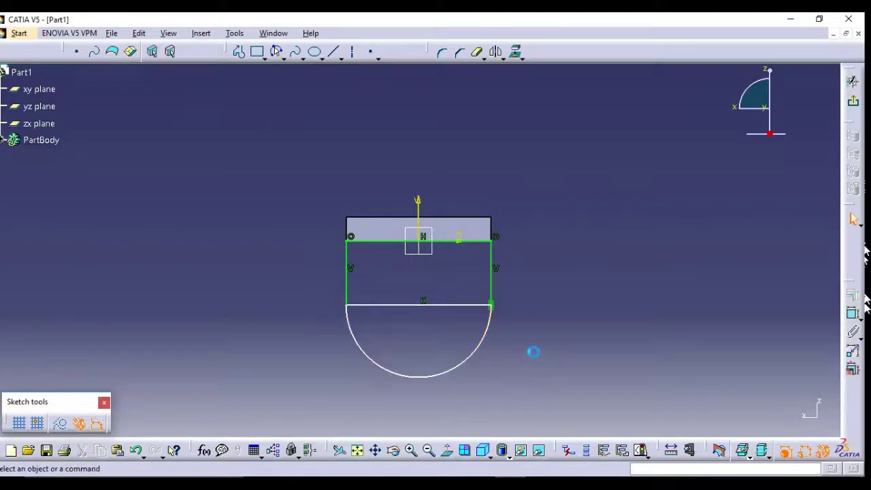
pyautogui.click(442, 305)
# Step: Delete the straight bottom line and dimension both vertical sides at 30 mm
pyautogui.press('Delete')
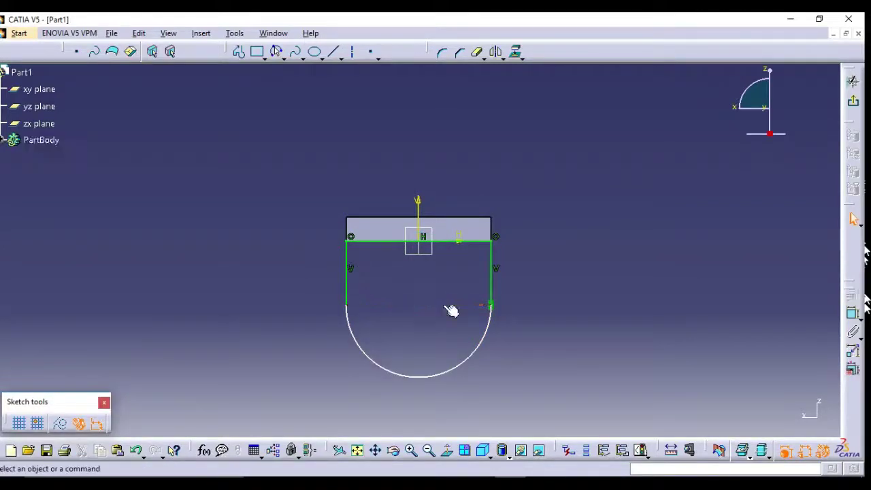
pyautogui.click(852, 313)
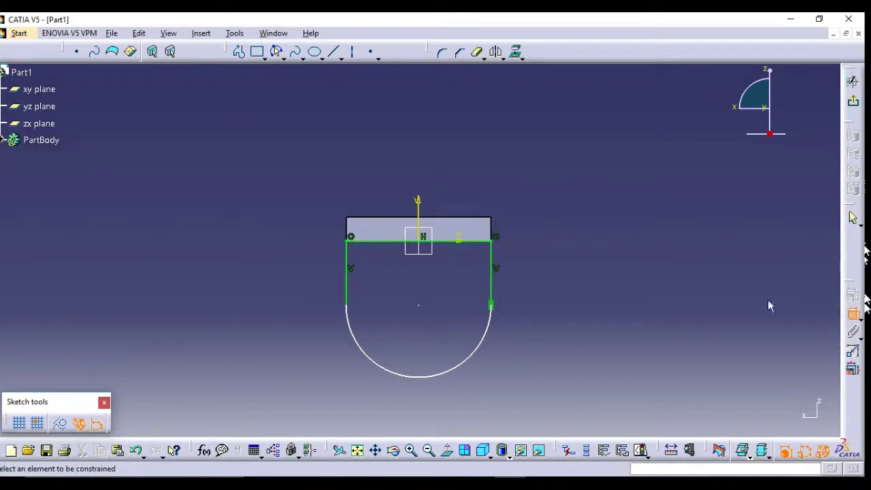
pyautogui.click(494, 289)
pyautogui.click(528, 290)
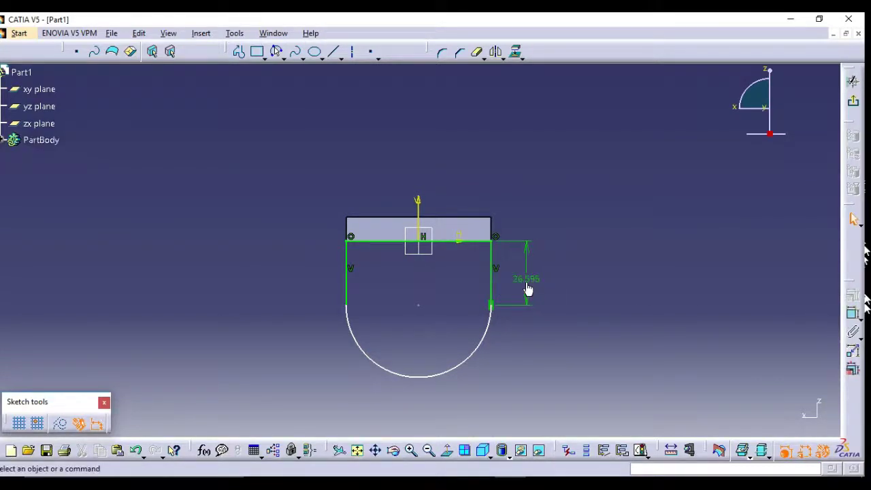
pyautogui.doubleClick(529, 289)
pyautogui.write('3')
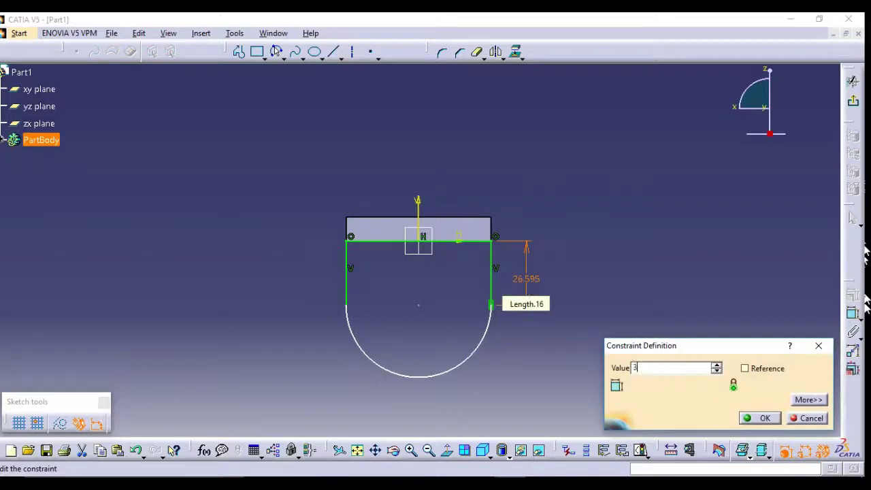
pyautogui.write('0mm')
pyautogui.press('Return')
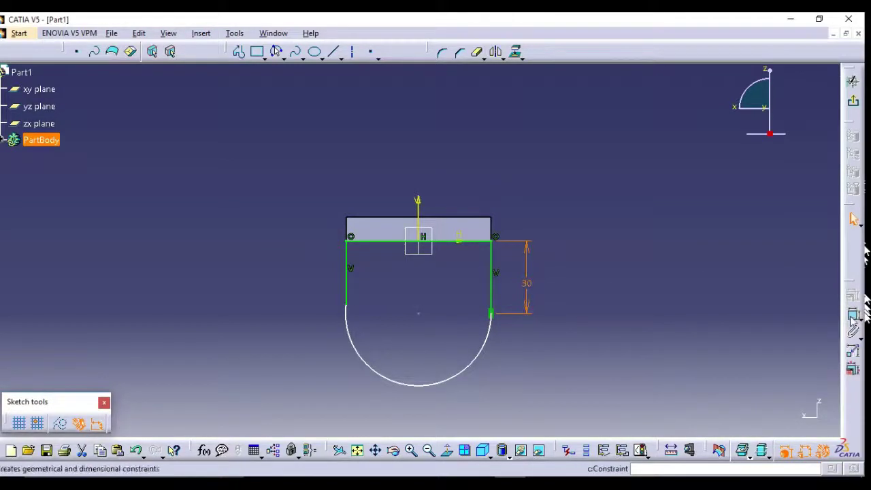
pyautogui.click(854, 315)
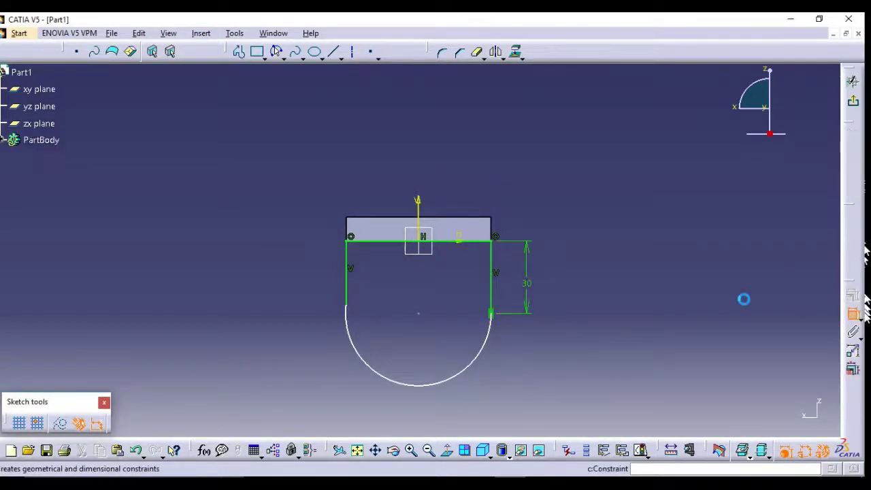
pyautogui.click(351, 286)
pyautogui.click(317, 283)
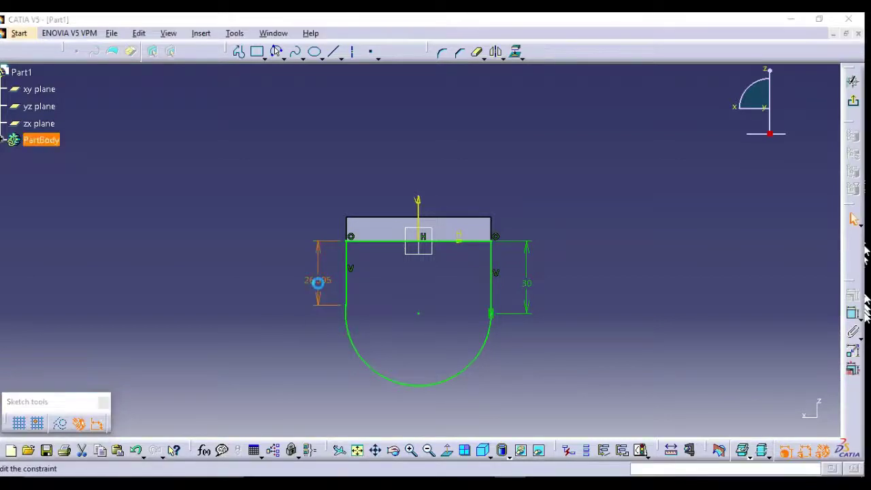
pyautogui.doubleClick(319, 283)
pyautogui.write('30mm')
pyautogui.press('Return')
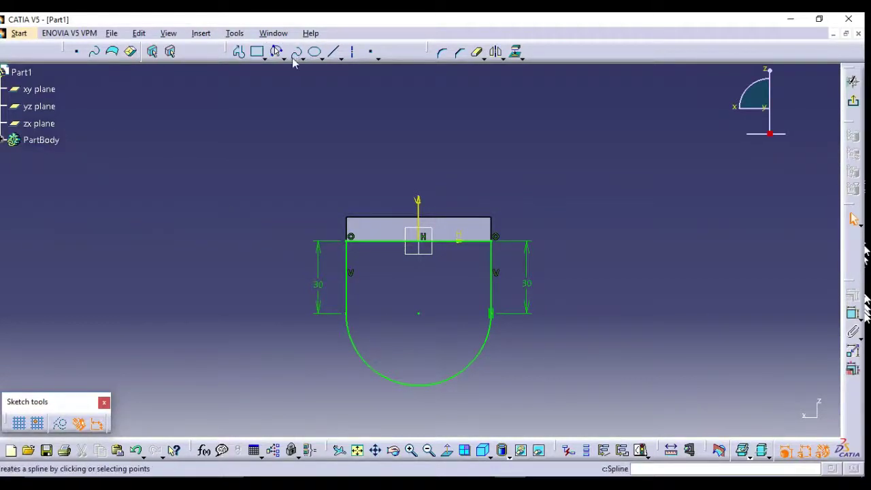
# Step: Draw a circle centred on the arc centre and constrain its radius to 9 mm
pyautogui.click(283, 60)
pyautogui.click(296, 74)
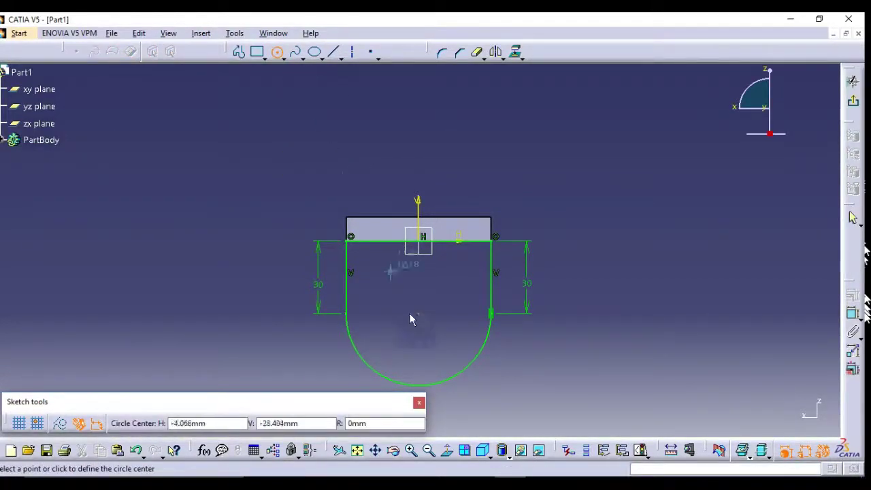
pyautogui.click(421, 315)
pyautogui.click(445, 341)
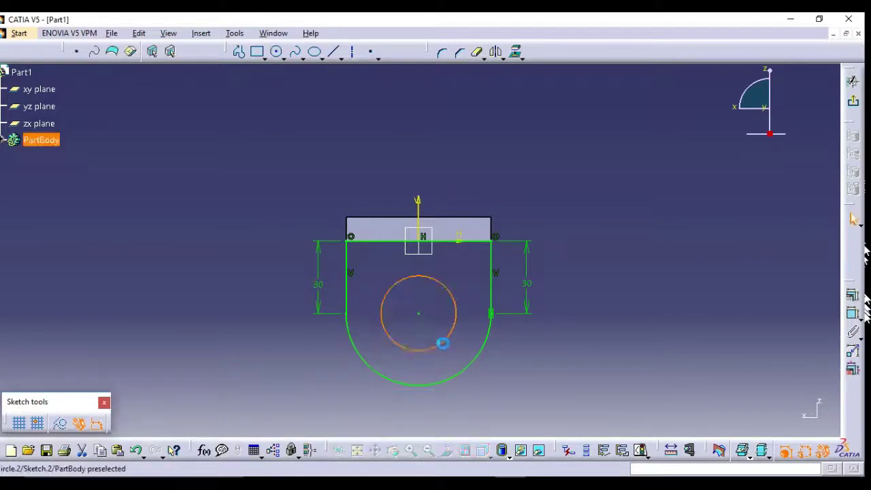
pyautogui.hotkey('alt', 'Tab')
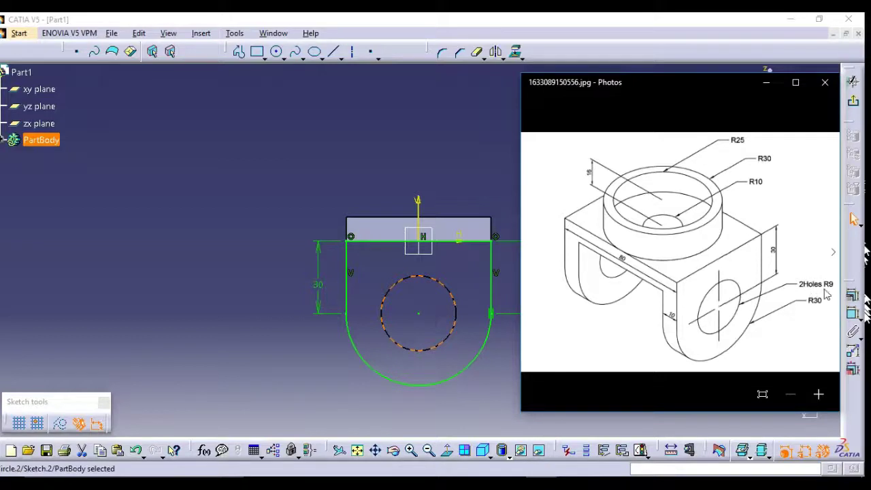
pyautogui.click(766, 87)
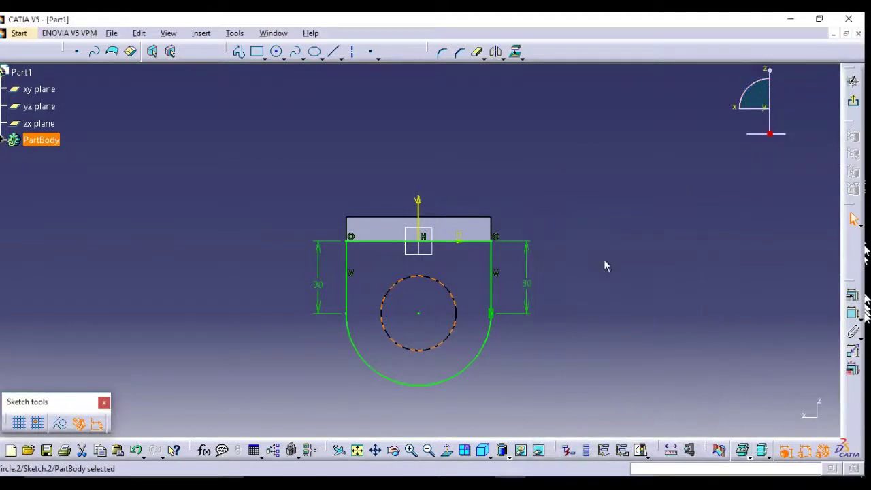
pyautogui.click(854, 313)
pyautogui.click(455, 316)
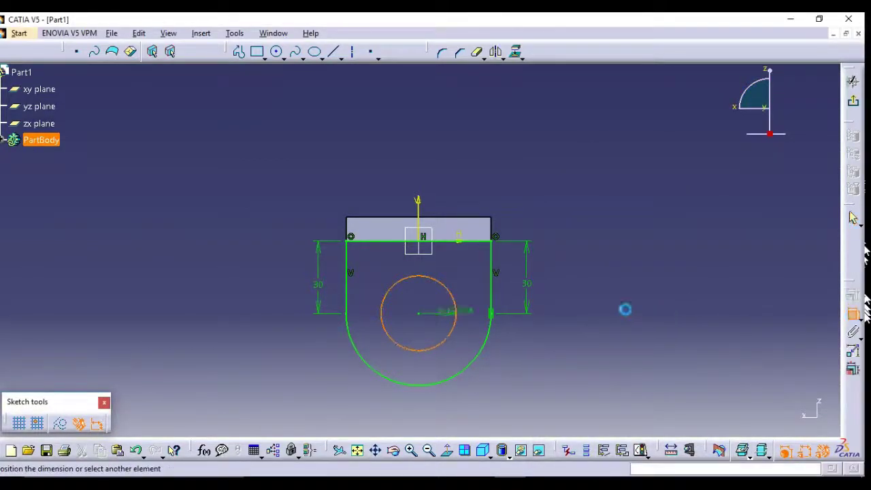
pyautogui.click(599, 309)
pyautogui.doubleClick(594, 308)
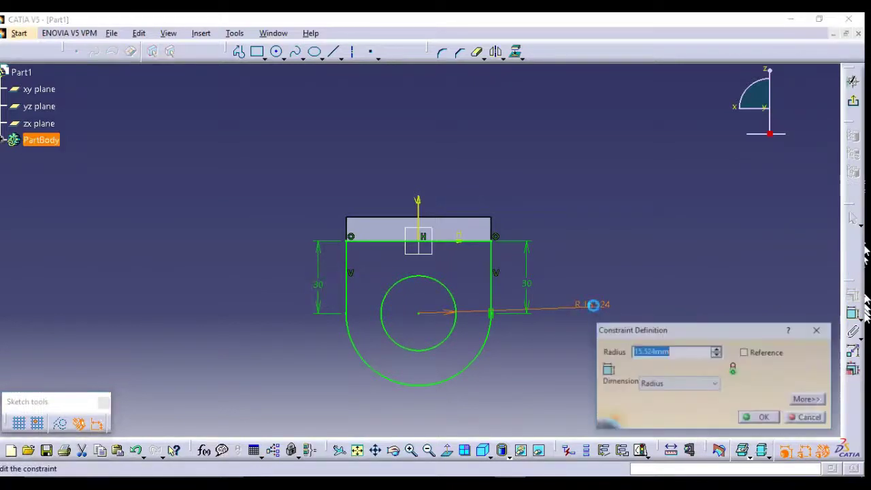
pyautogui.press('Return')
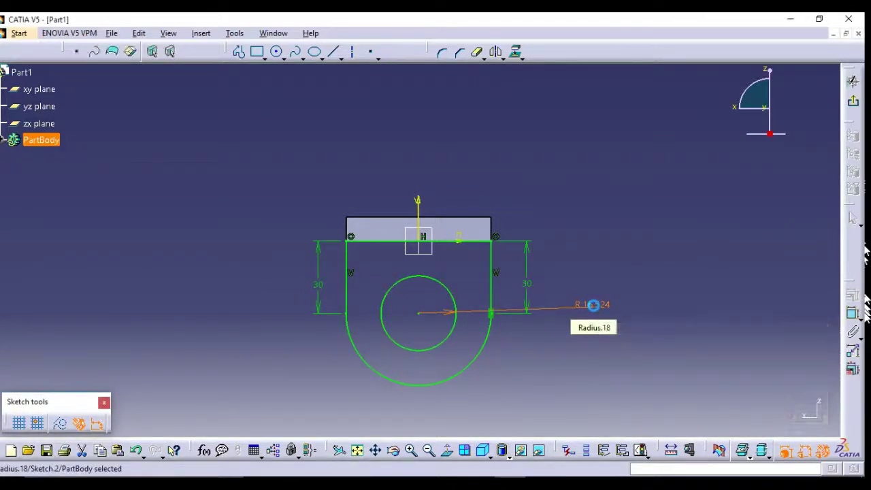
# Step: Pad the leg sketch 10 mm in the reversed direction to create the first leg
pyautogui.click(853, 81)
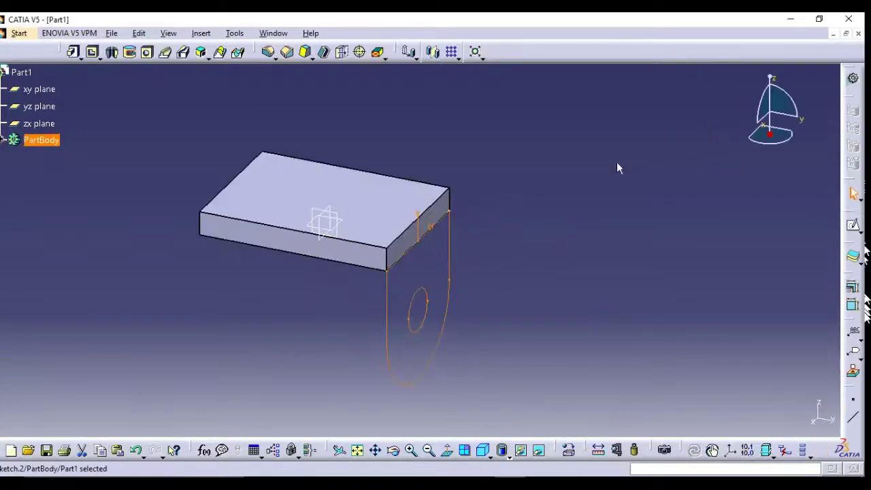
pyautogui.click(73, 53)
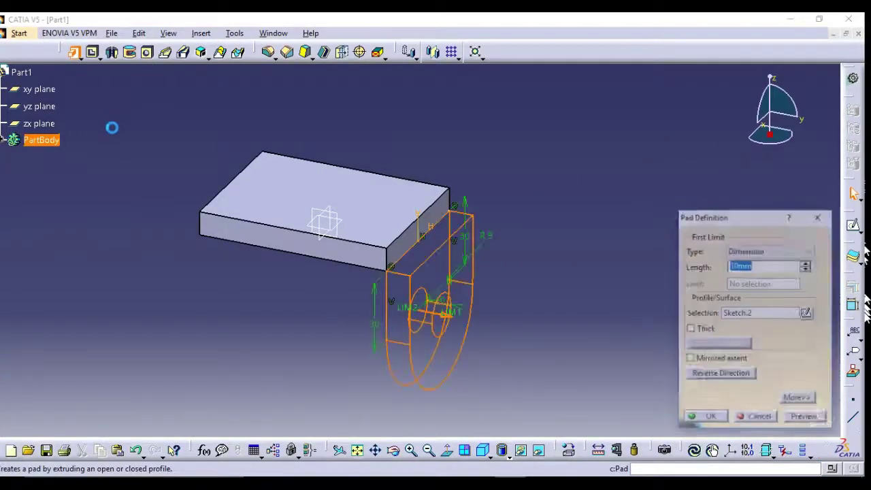
pyautogui.click(730, 376)
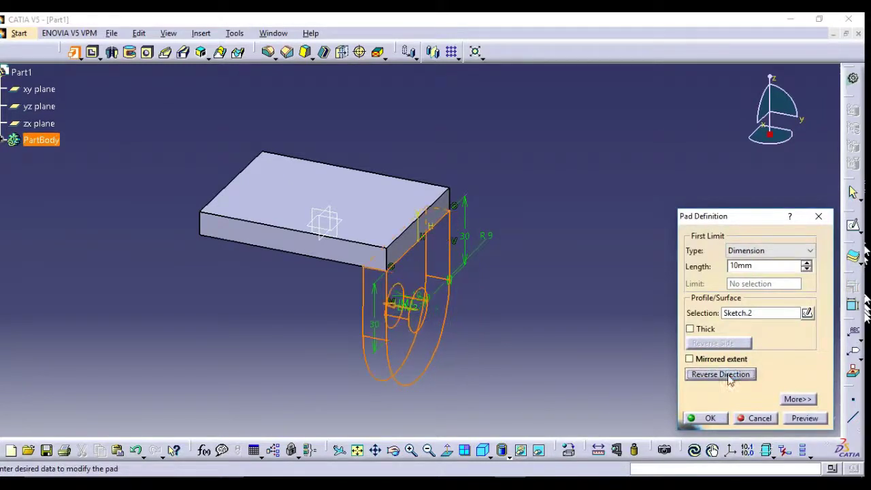
pyautogui.click(707, 418)
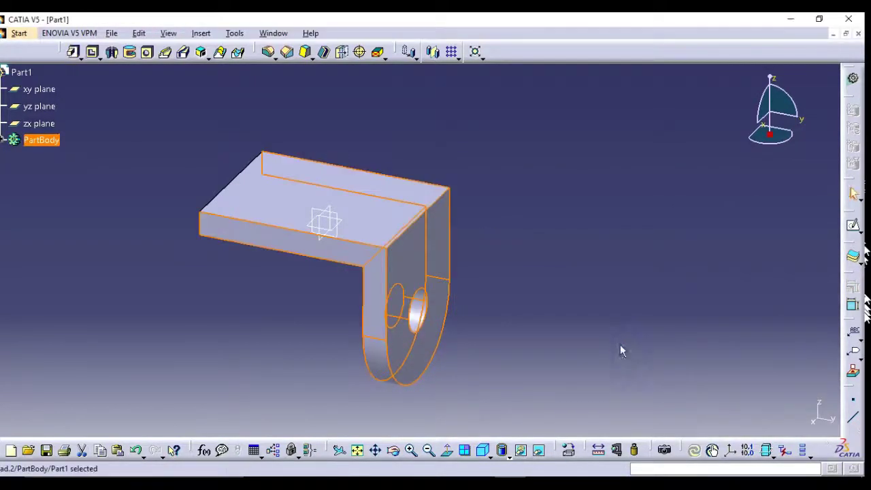
# Step: Mirror the body across the zx plane to add the second leg
pyautogui.click(464, 450)
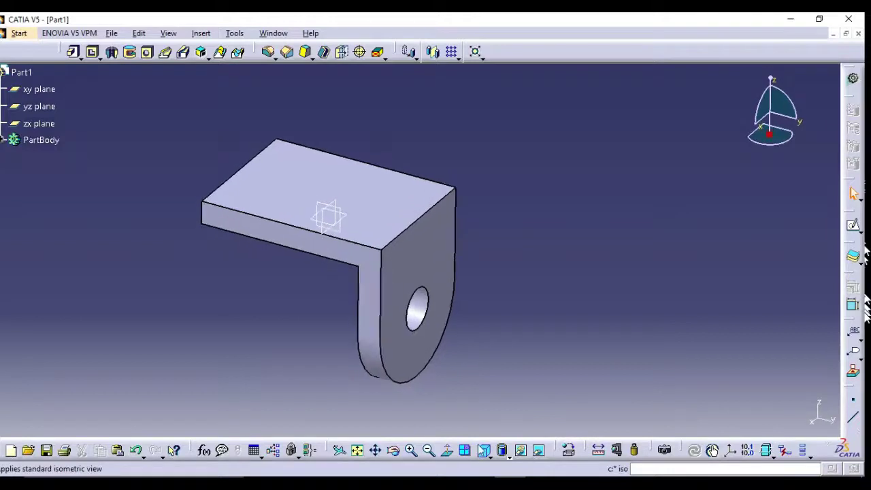
pyautogui.click(357, 450)
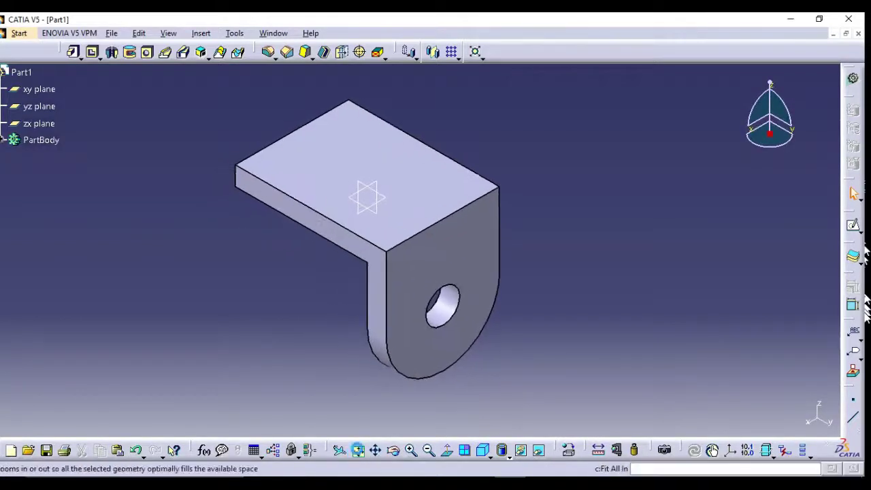
pyautogui.click(423, 185)
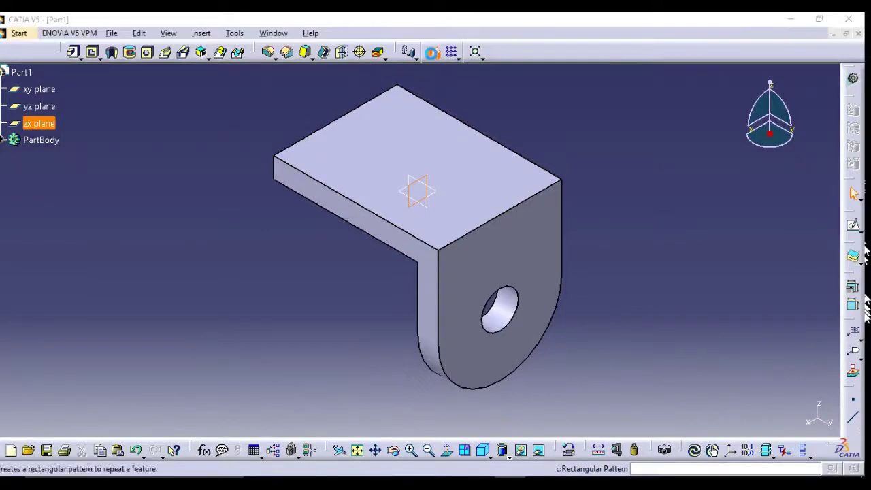
pyautogui.click(433, 52)
pyautogui.click(764, 419)
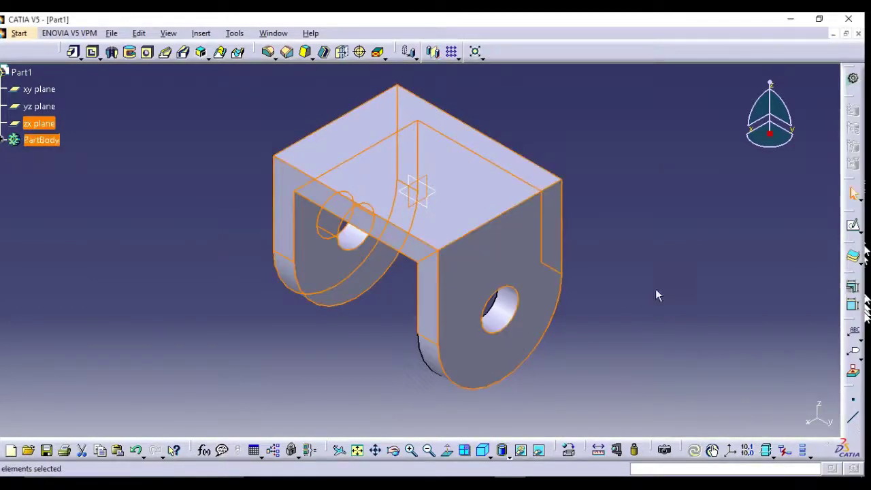
pyautogui.click(477, 190)
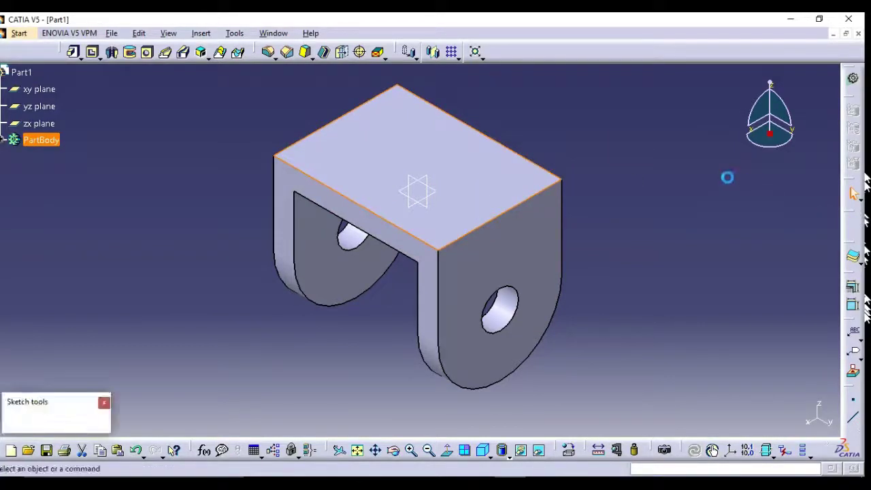
# Step: Sketch a radius 10 mm circle centred on the origin of the top face, then exit the sketch
pyautogui.click(357, 450)
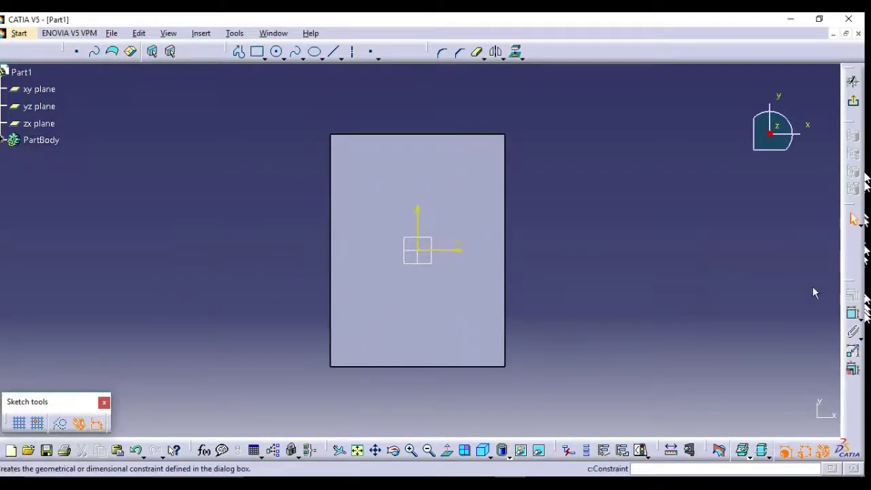
pyautogui.click(278, 53)
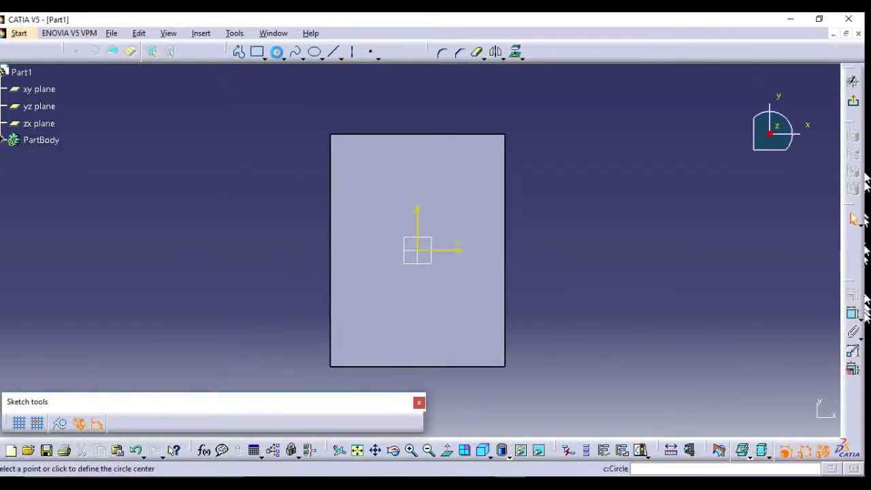
pyautogui.click(420, 251)
pyautogui.click(443, 288)
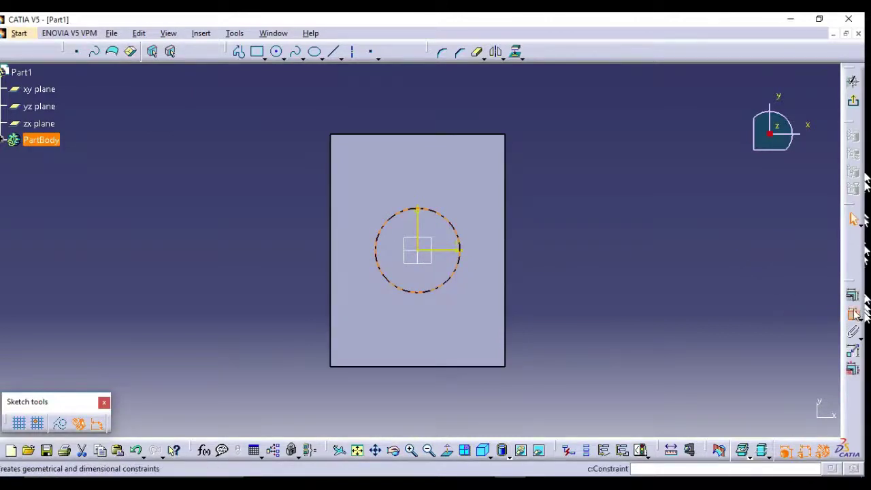
pyautogui.click(854, 313)
pyautogui.click(613, 298)
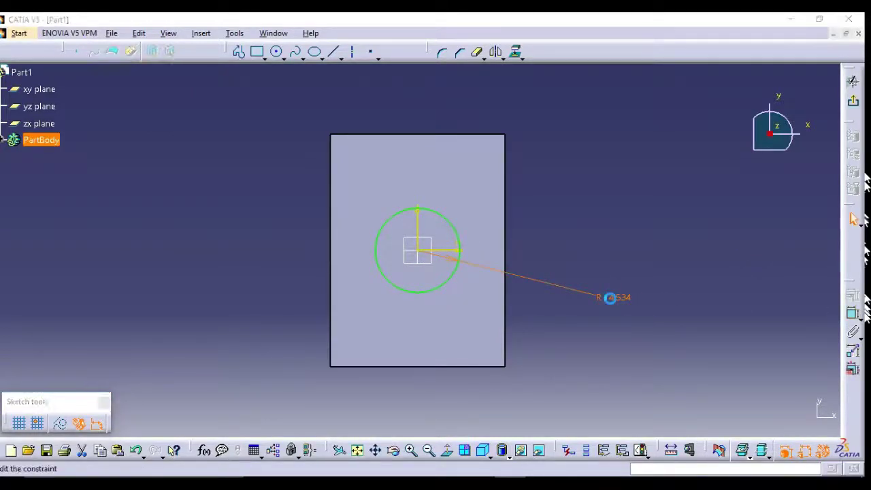
pyautogui.doubleClick(610, 298)
pyautogui.write('10')
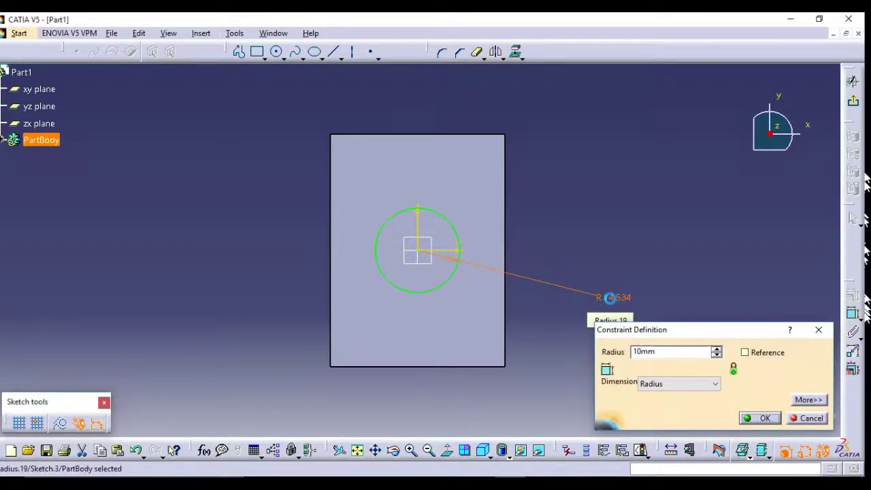
pyautogui.press('Return')
pyautogui.click(854, 100)
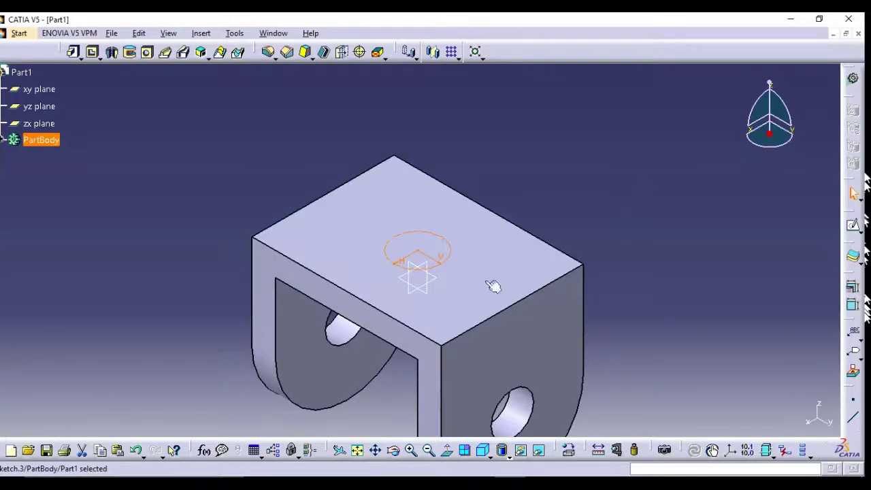
# Step: Pocket the radius-10 circle sketch 10 mm deep to cut the top plate's hole
pyautogui.click(357, 450)
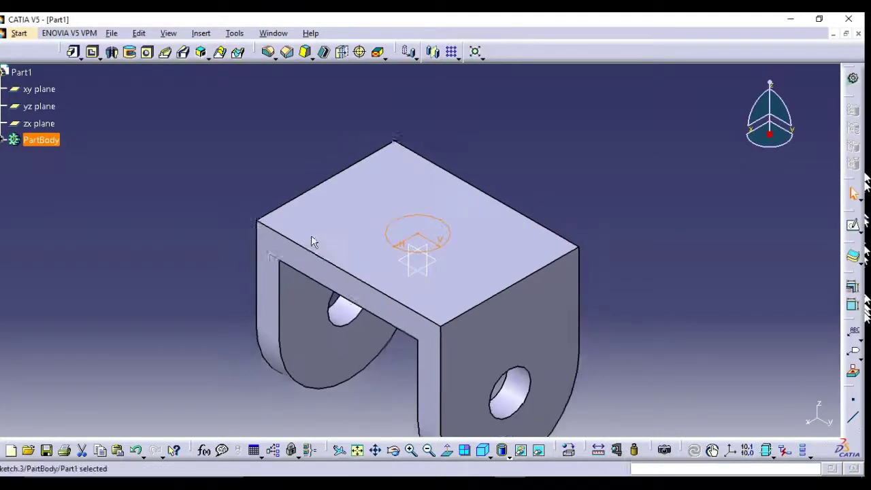
pyautogui.click(93, 52)
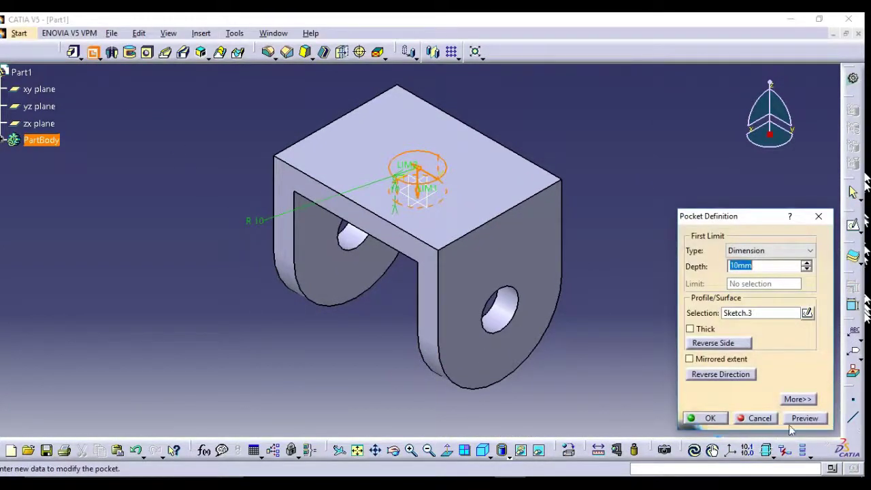
pyautogui.click(801, 418)
pyautogui.click(701, 420)
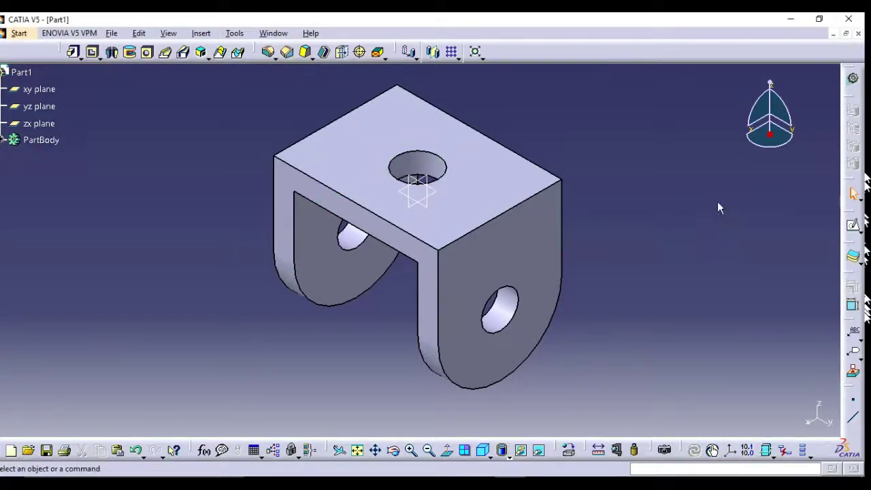
# Step: Start a sketch on the plate's top face with two concentric circles around the hole
pyautogui.click(502, 168)
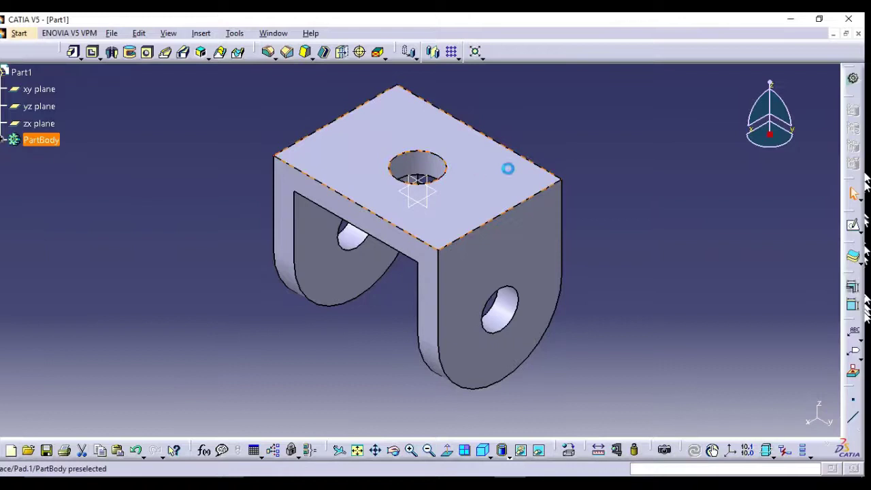
pyautogui.click(854, 226)
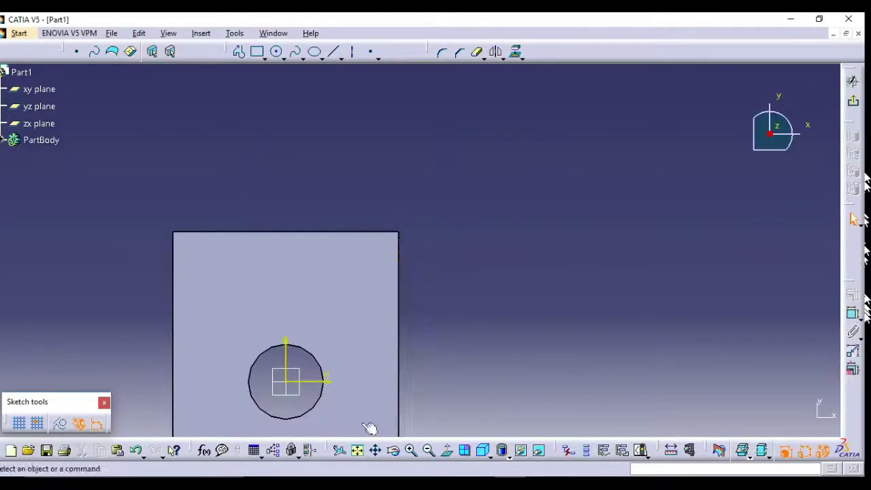
pyautogui.click(277, 52)
pyautogui.click(417, 250)
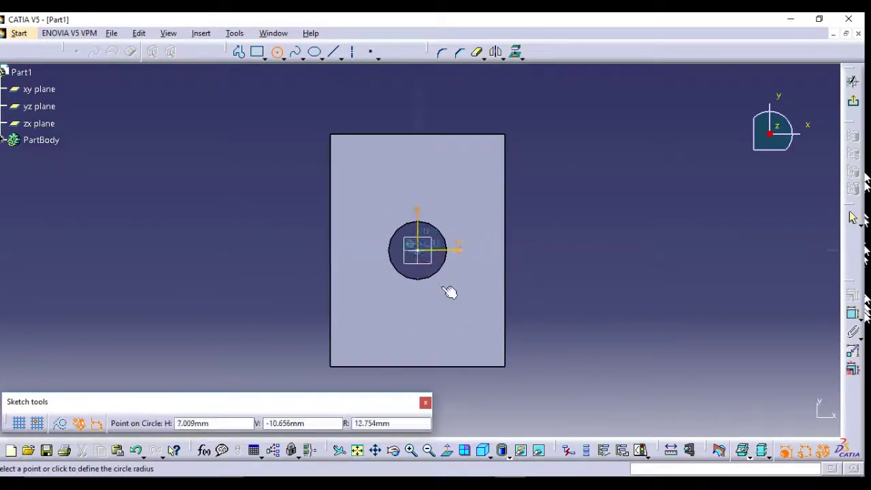
pyautogui.click(457, 307)
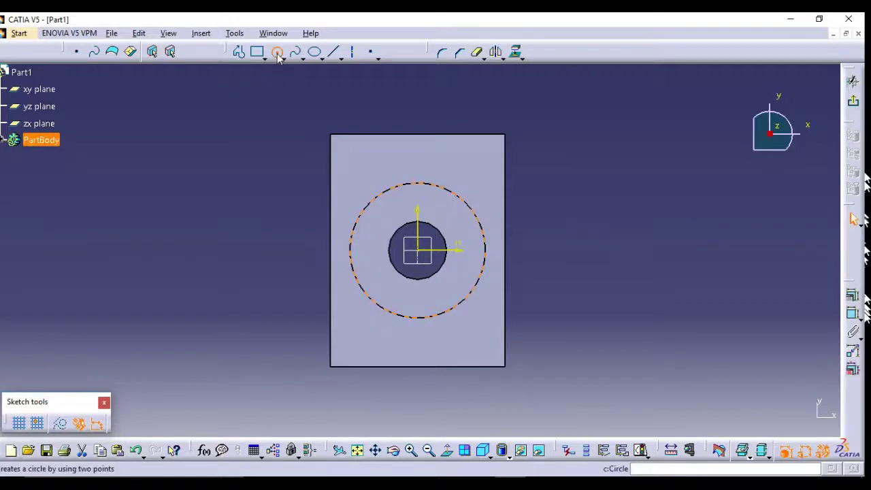
pyautogui.click(276, 51)
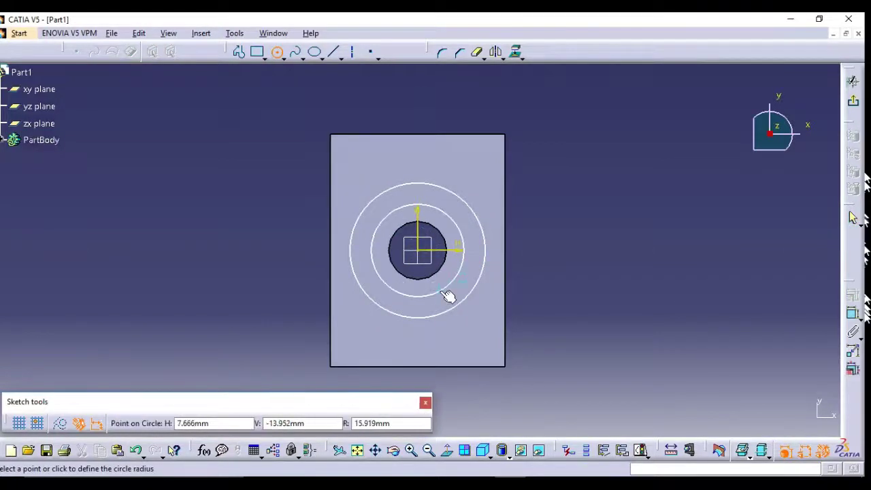
pyautogui.click(451, 287)
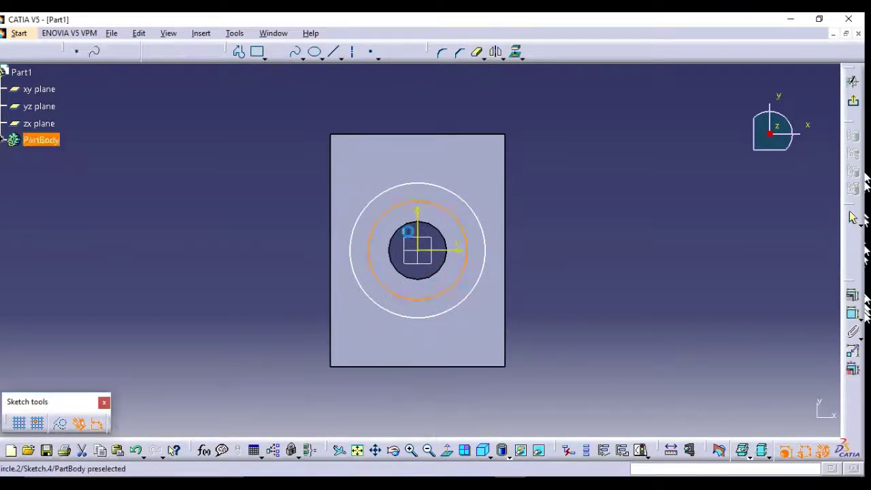
# Step: Dimension the outer circle to radius 30 mm, reaching the plate's sides
pyautogui.click(853, 313)
pyautogui.click(597, 275)
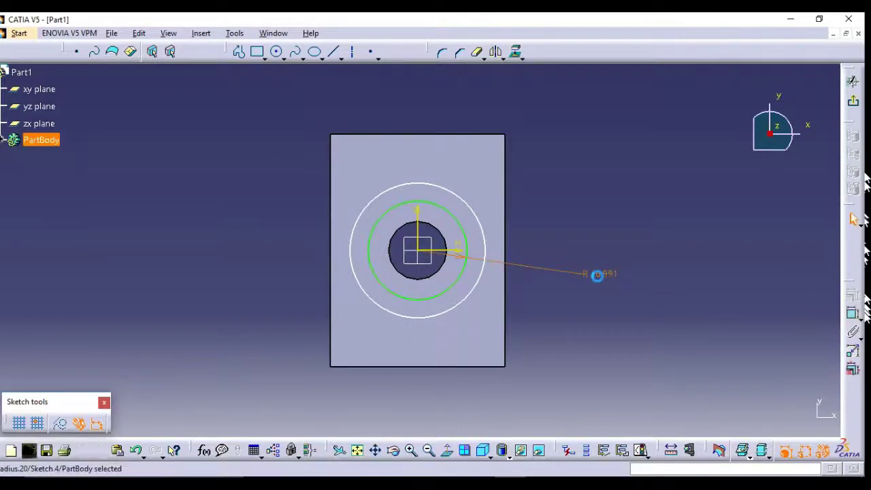
pyautogui.doubleClick(597, 275)
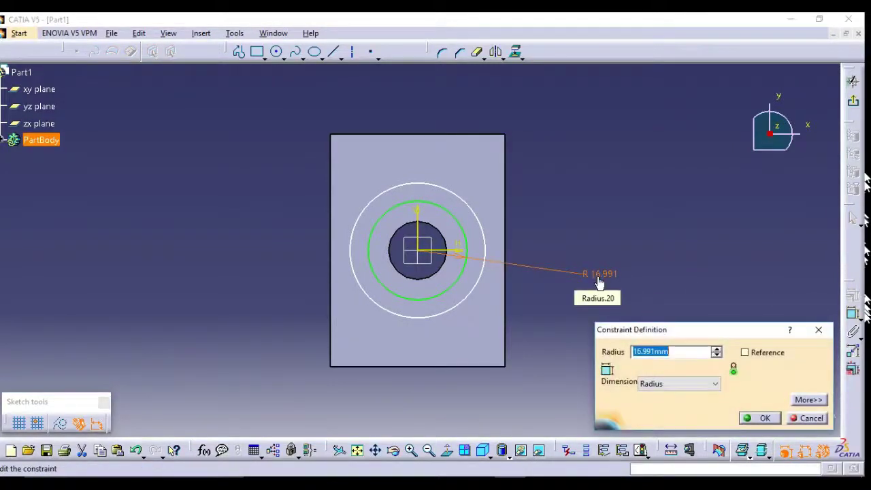
pyautogui.write('30')
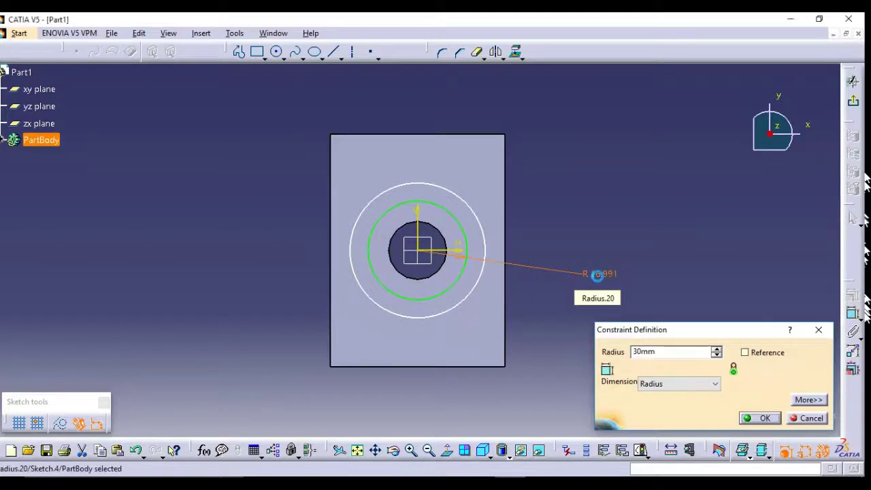
pyautogui.press('Return')
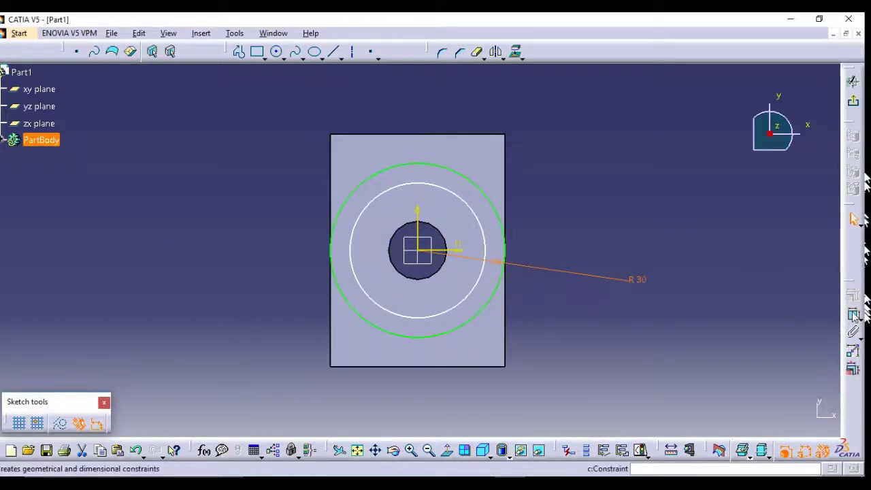
pyautogui.click(853, 313)
pyautogui.hotkey('alt', 'Tab')
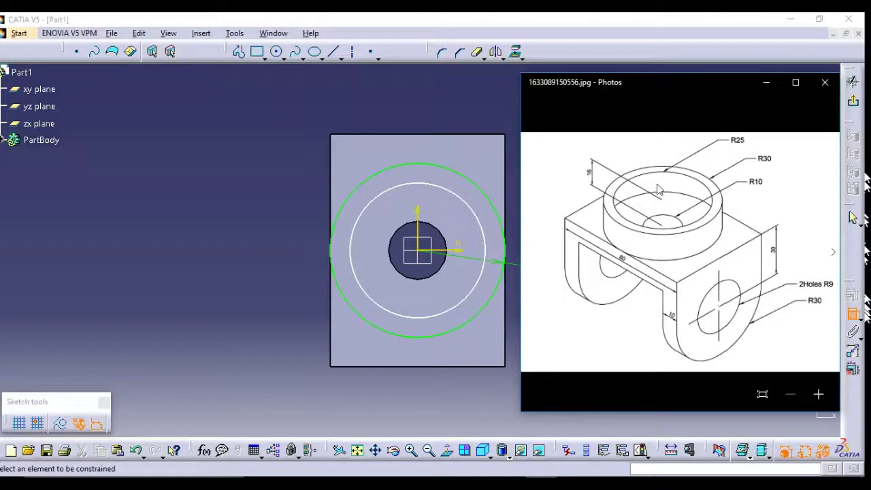
# Step: Give the inner circle a 25 mm radius dimension, checking it against the reference drawing
pyautogui.click(768, 82)
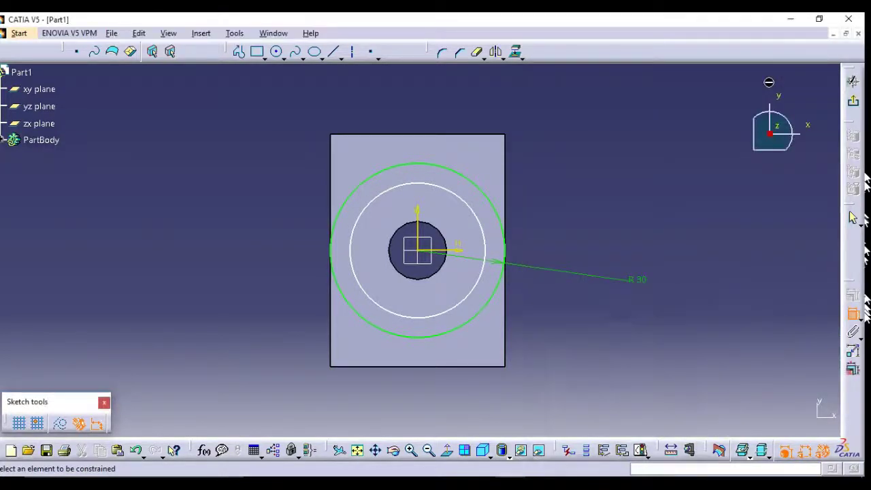
pyautogui.click(479, 281)
pyautogui.click(576, 330)
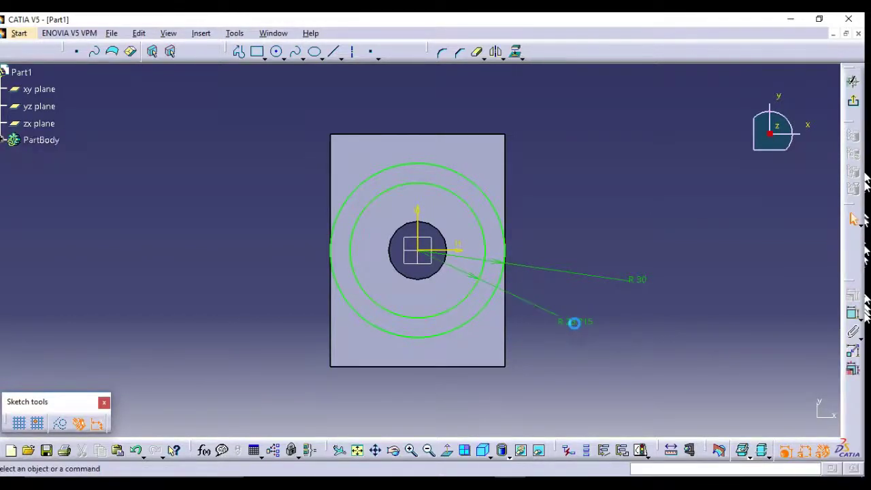
pyautogui.doubleClick(576, 326)
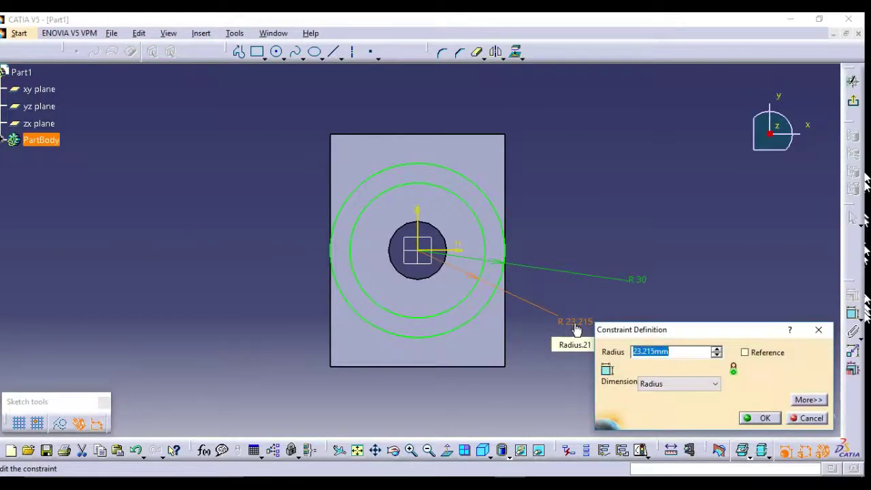
pyautogui.write('25')
pyautogui.press('Return')
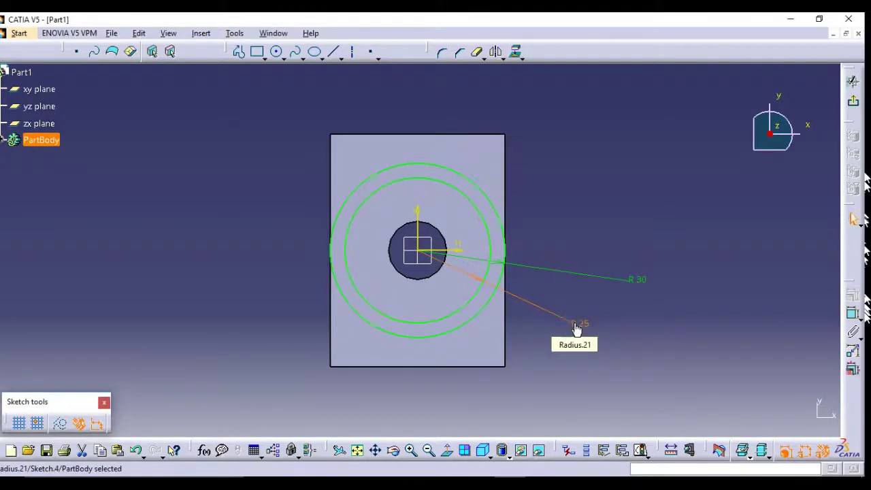
pyautogui.click(588, 407)
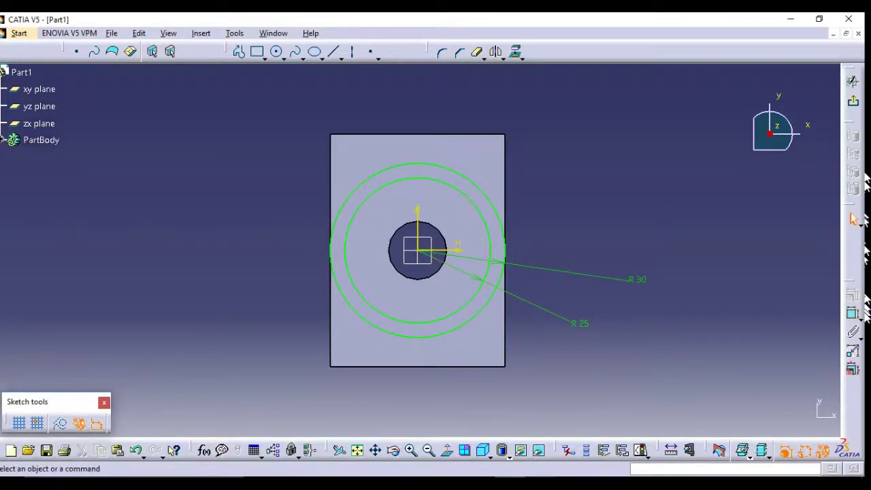
pyautogui.hotkey('alt', 'Tab')
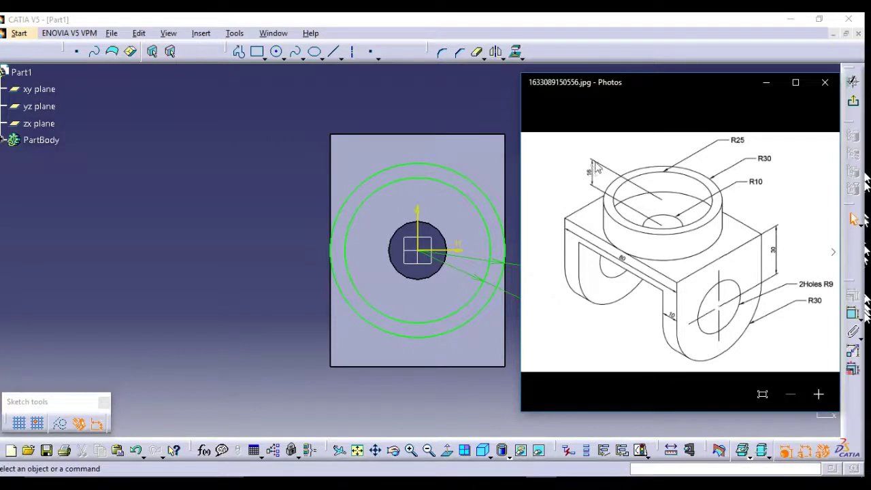
pyautogui.hotkey('alt', 'Tab')
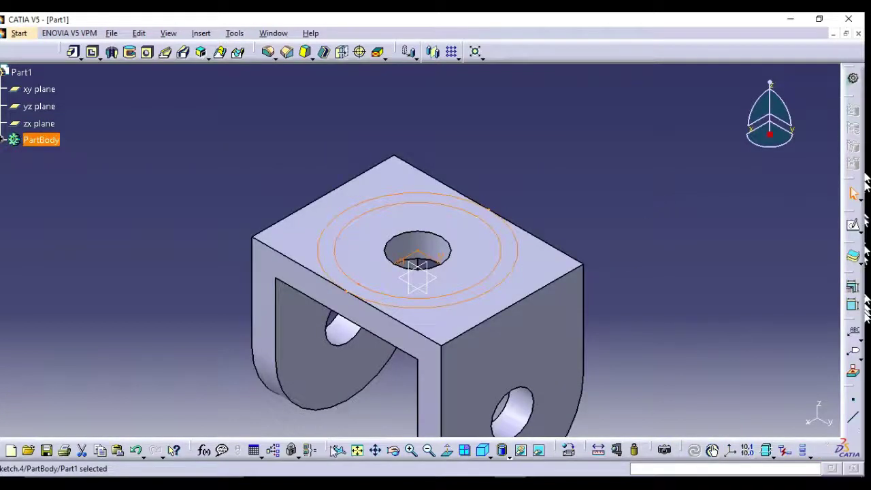
# Step: Pad the R30/R25 ring sketch (Sketch.4) to a length of 16 mm
pyautogui.click(356, 449)
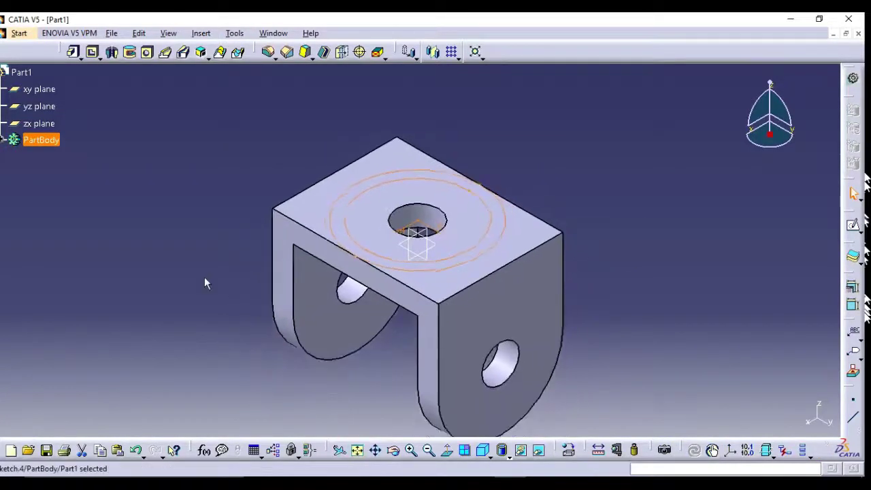
pyautogui.click(74, 53)
pyautogui.write('16')
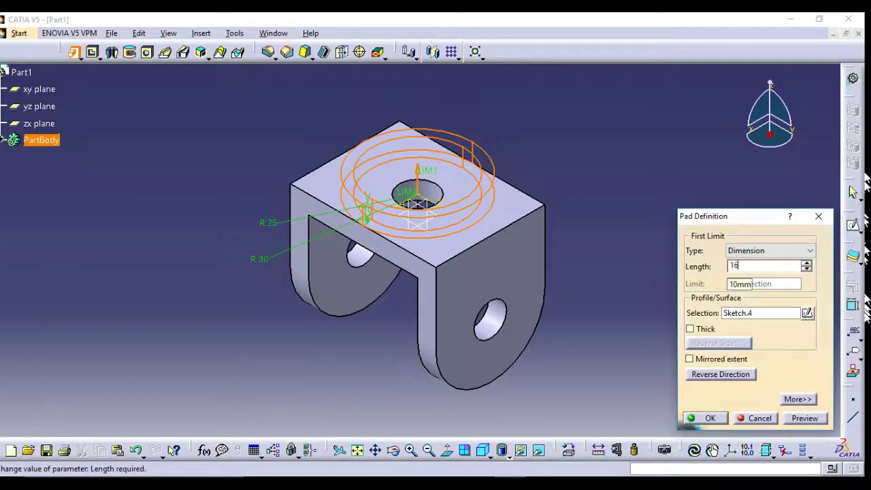
pyautogui.press('Return')
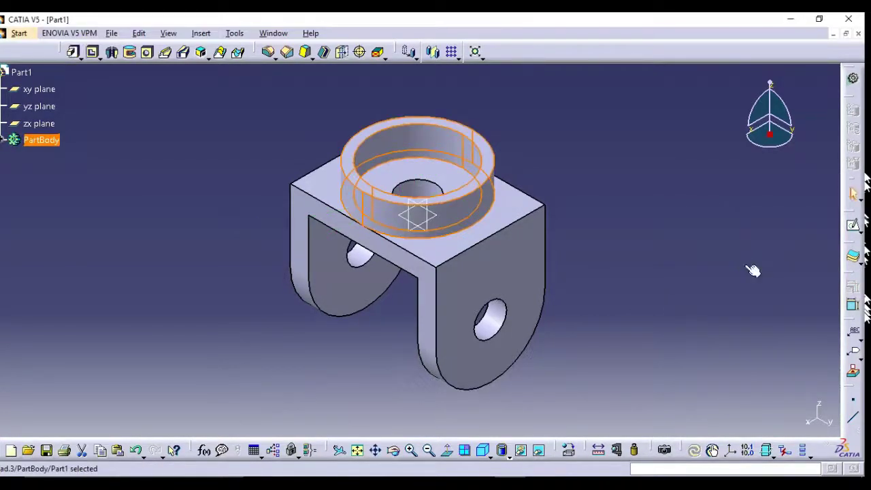
pyautogui.click(235, 34)
pyautogui.moveTo(293, 137)
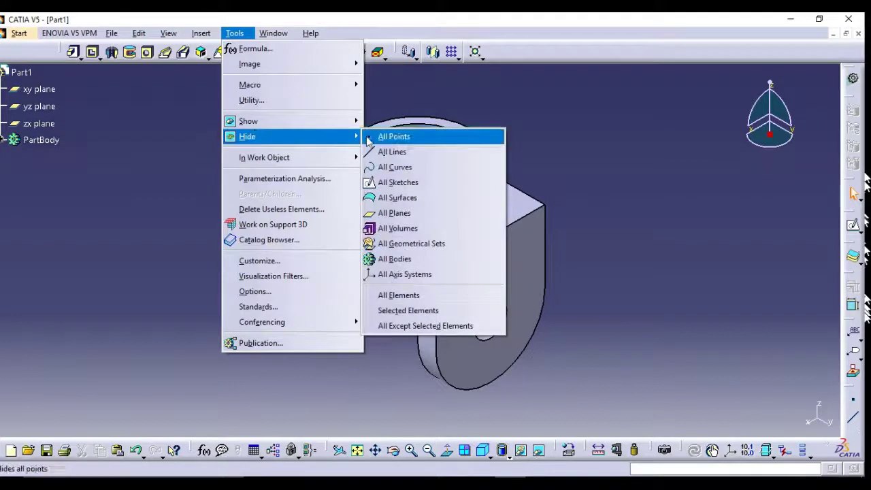
# Step: Hide the xy, yz and zx planes and show the part in isometric view
pyautogui.click(400, 216)
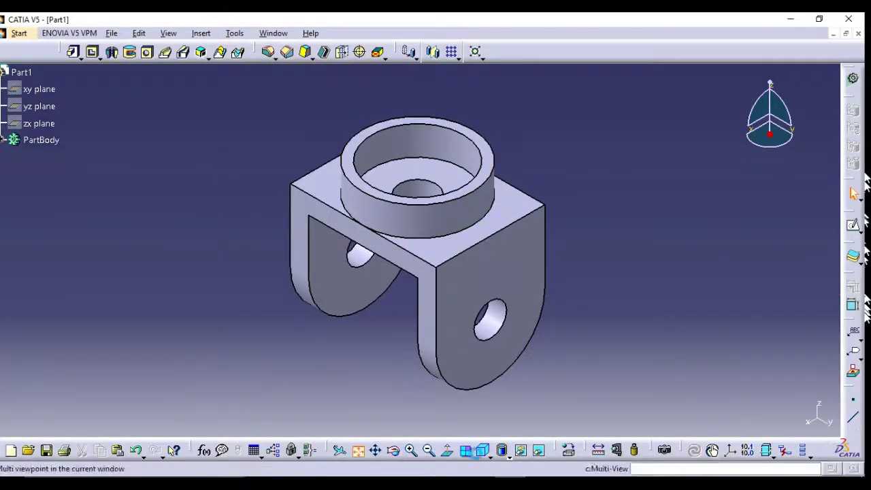
pyautogui.click(483, 450)
pyautogui.click(489, 455)
pyautogui.click(483, 456)
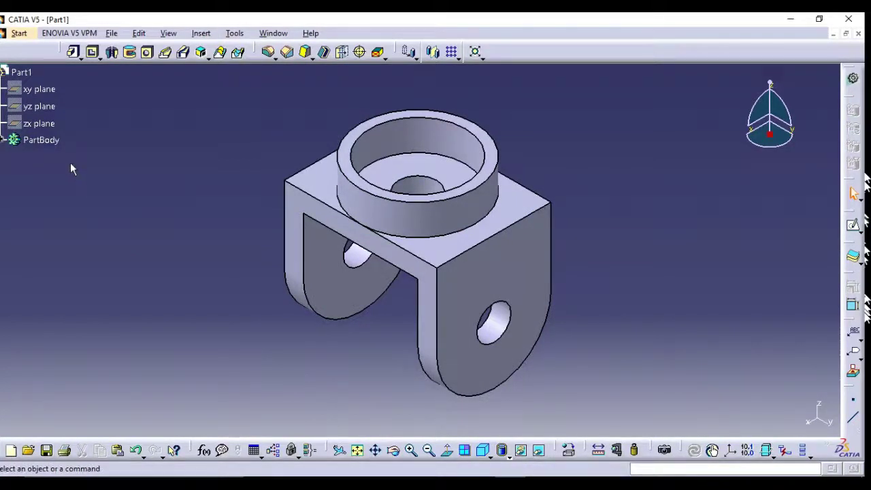
# Step: Set PartBody's fill colour to cyan in its Properties dialog
pyautogui.rightClick(44, 146)
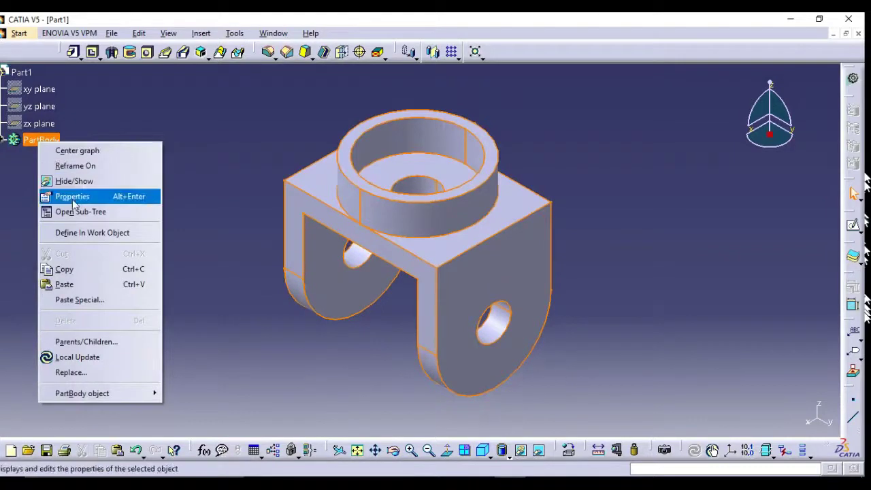
pyautogui.click(107, 201)
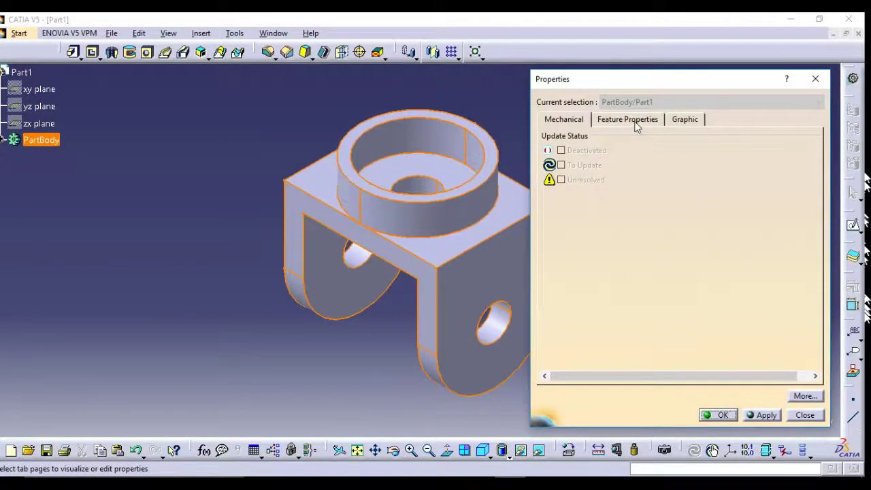
pyautogui.click(634, 122)
pyautogui.click(682, 119)
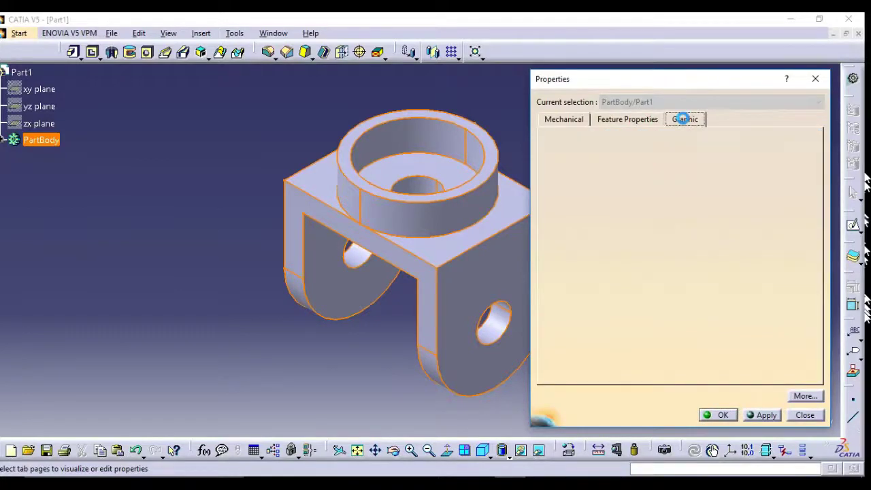
pyautogui.click(618, 159)
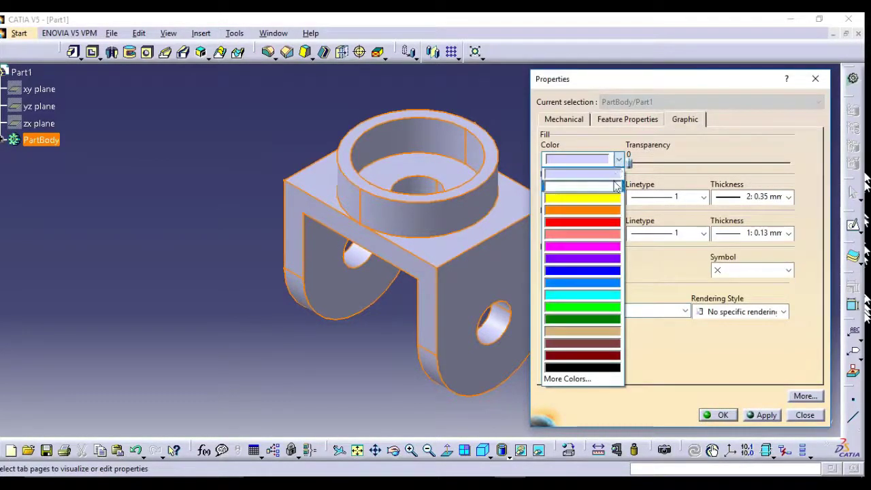
pyautogui.click(607, 294)
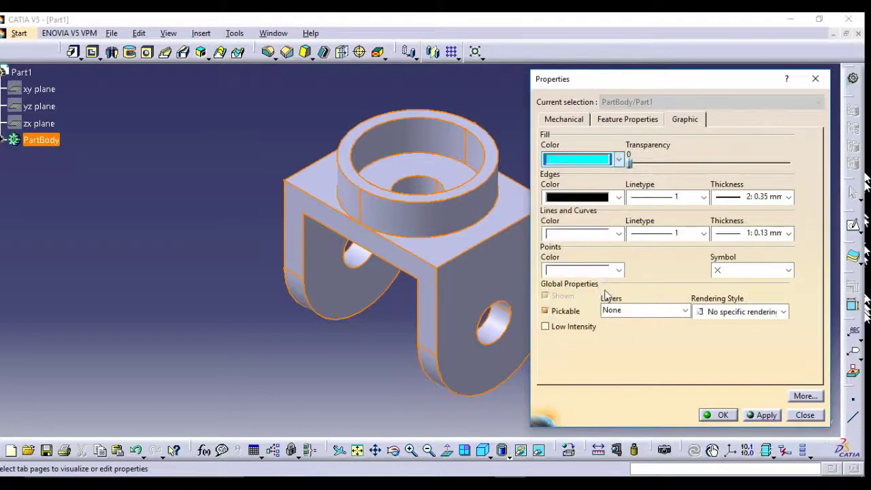
pyautogui.click(762, 415)
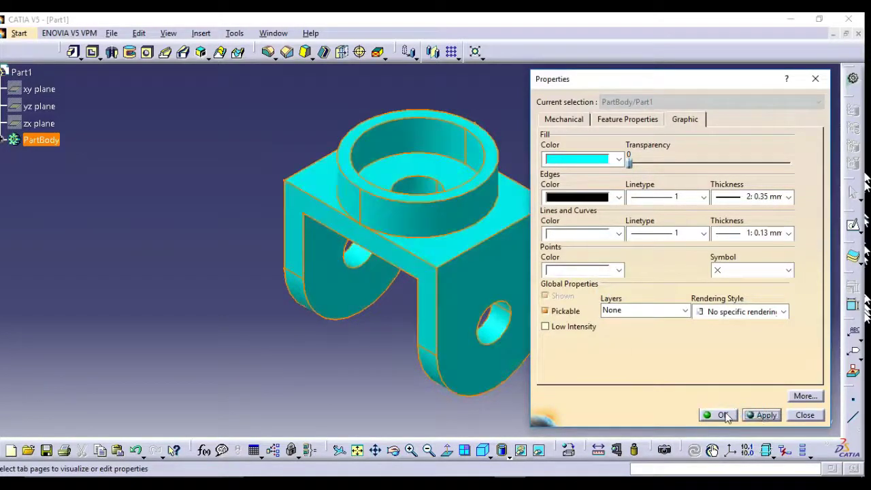
pyautogui.click(720, 415)
pyautogui.click(655, 349)
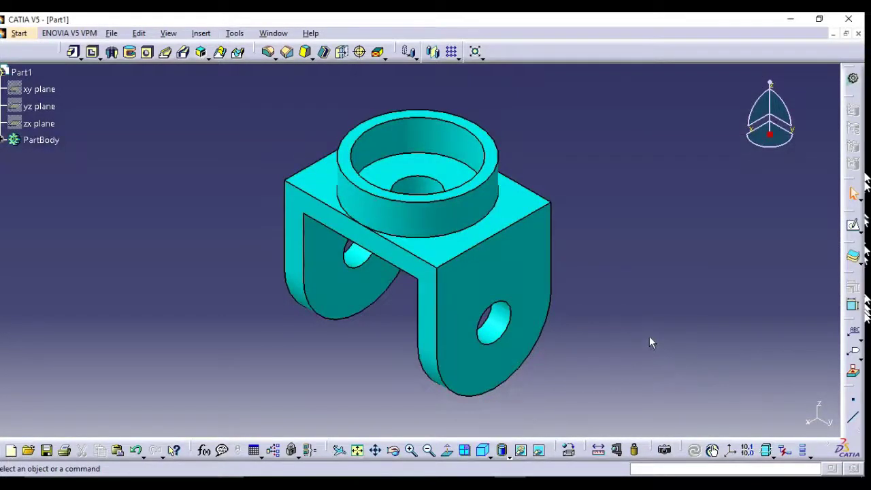